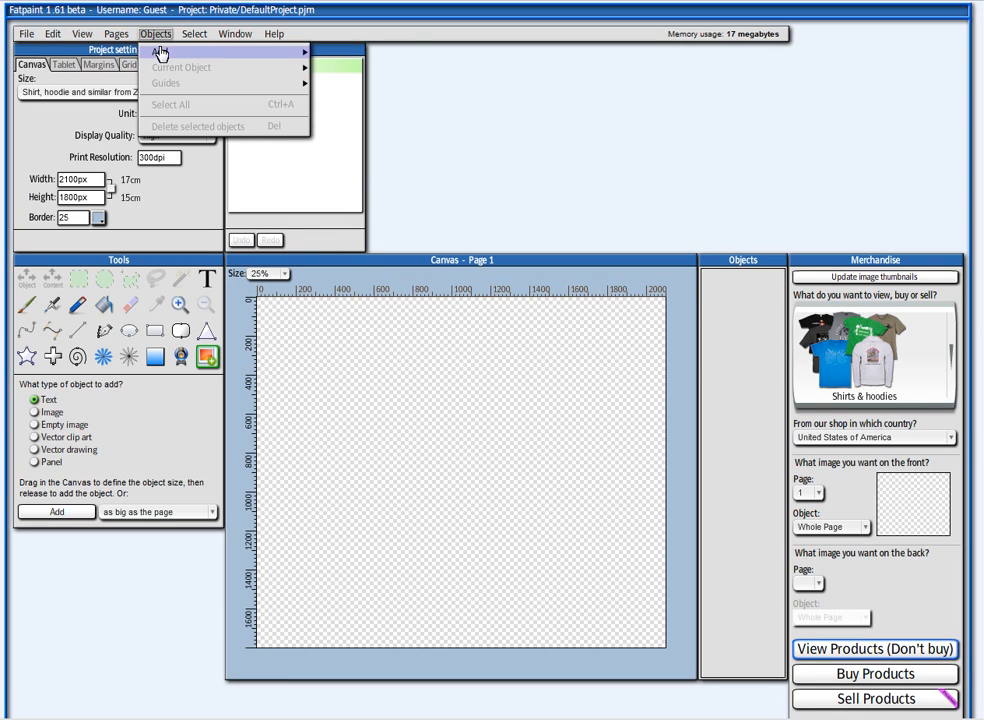
Add an image object to the page and search Flickr for "acne face"
{"action": "mouse_move", "coordinate": [168, 50]}
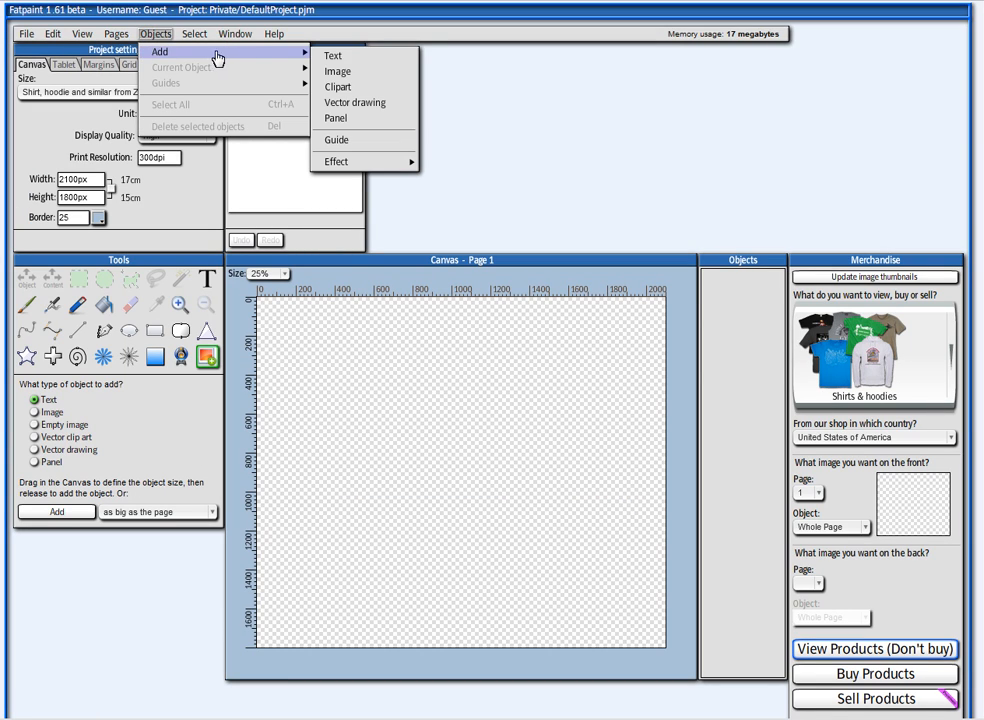
{"action": "left_click", "coordinate": [345, 71]}
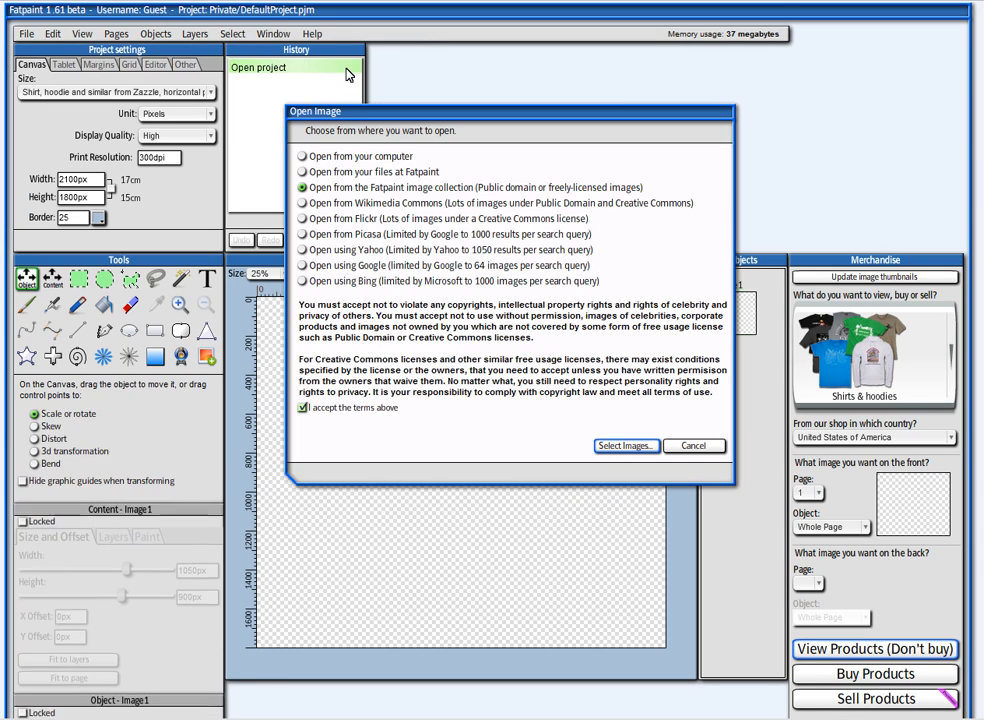
{"action": "left_click", "coordinate": [625, 445]}
{"action": "double_click", "coordinate": [238, 155]}
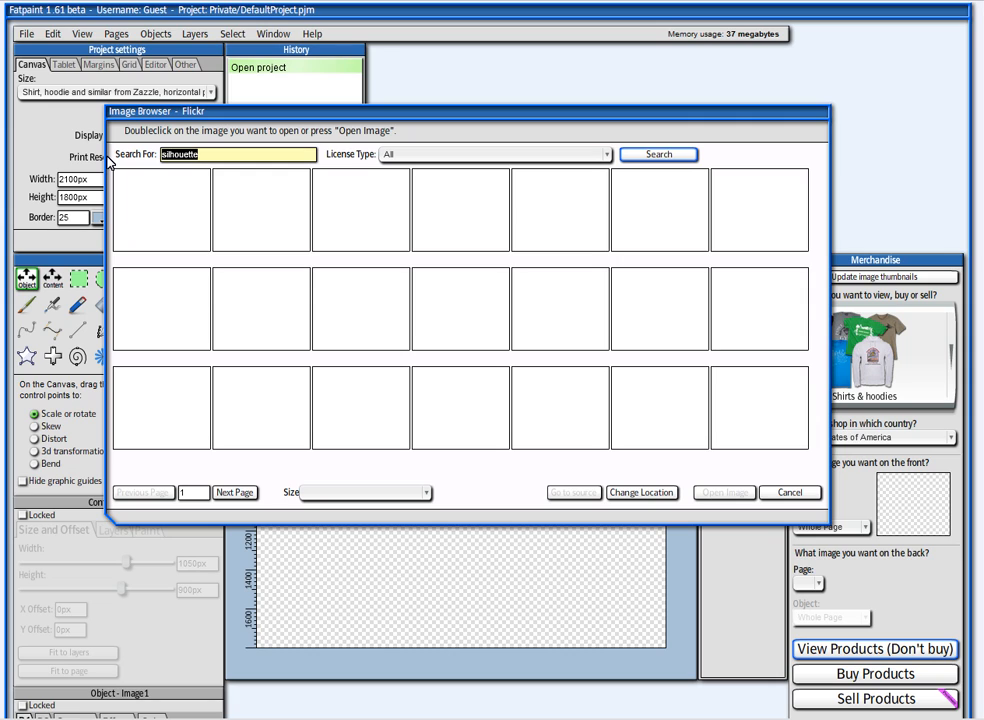
{"action": "type", "text": "acne face"}
{"action": "key", "text": "Return"}
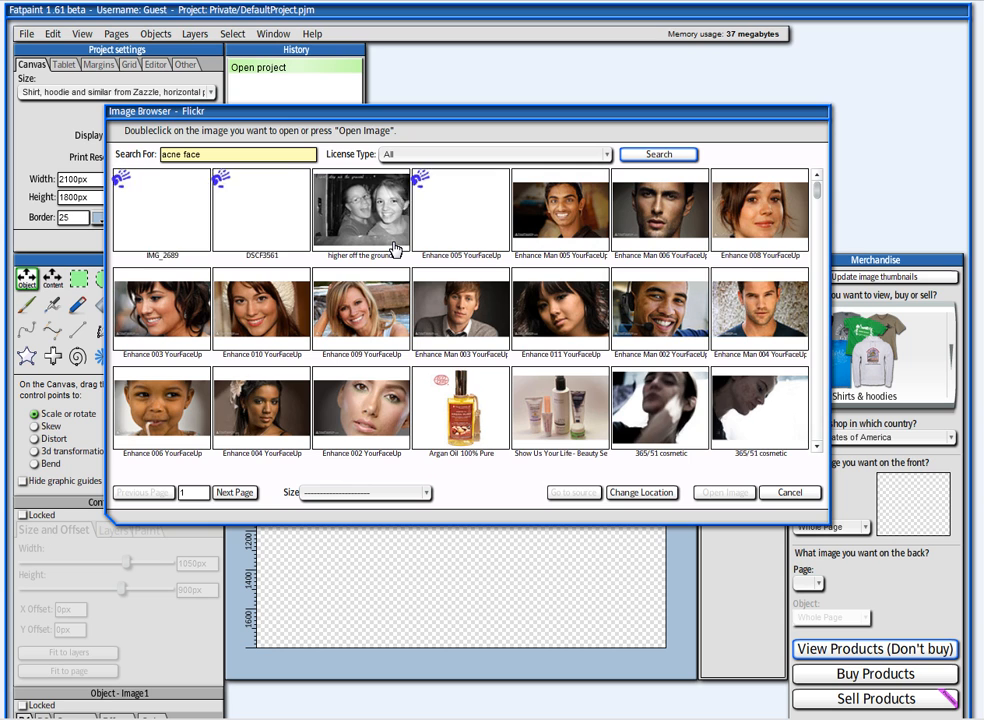
Open the photo titled "Portriat #3" from the Flickr search results onto the canvas
{"action": "scroll", "coordinate": [395, 249], "scroll_direction": "down", "scroll_amount": 1}
{"action": "scroll", "coordinate": [395, 249], "scroll_direction": "down", "scroll_amount": 3}
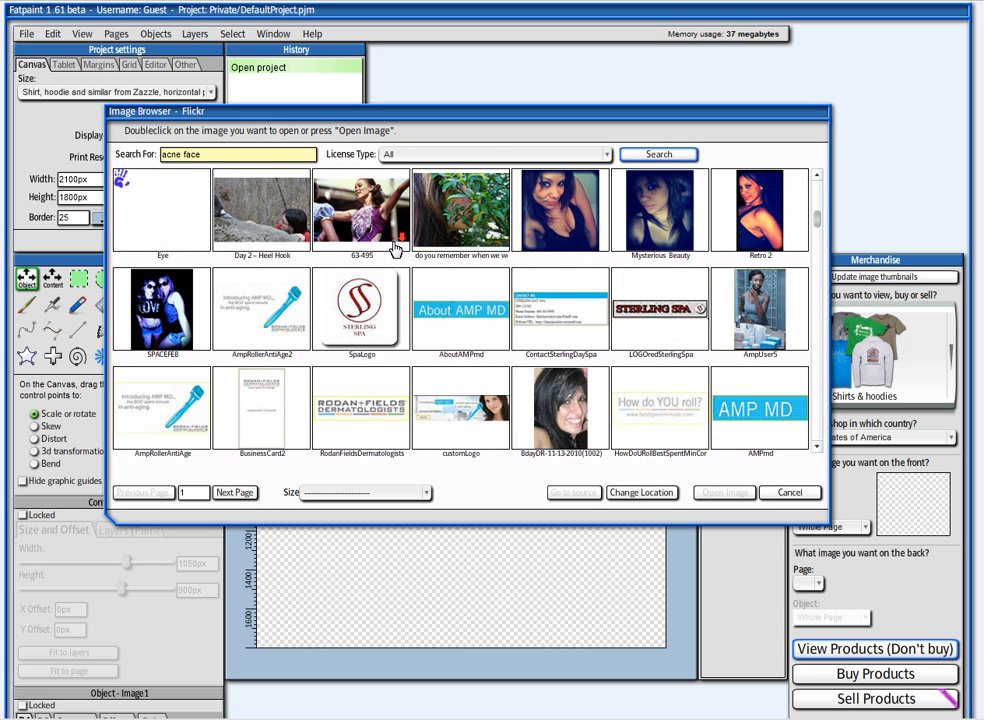
{"action": "scroll", "coordinate": [395, 249], "scroll_direction": "down", "scroll_amount": 2}
{"action": "scroll", "coordinate": [395, 249], "scroll_direction": "down", "scroll_amount": 6}
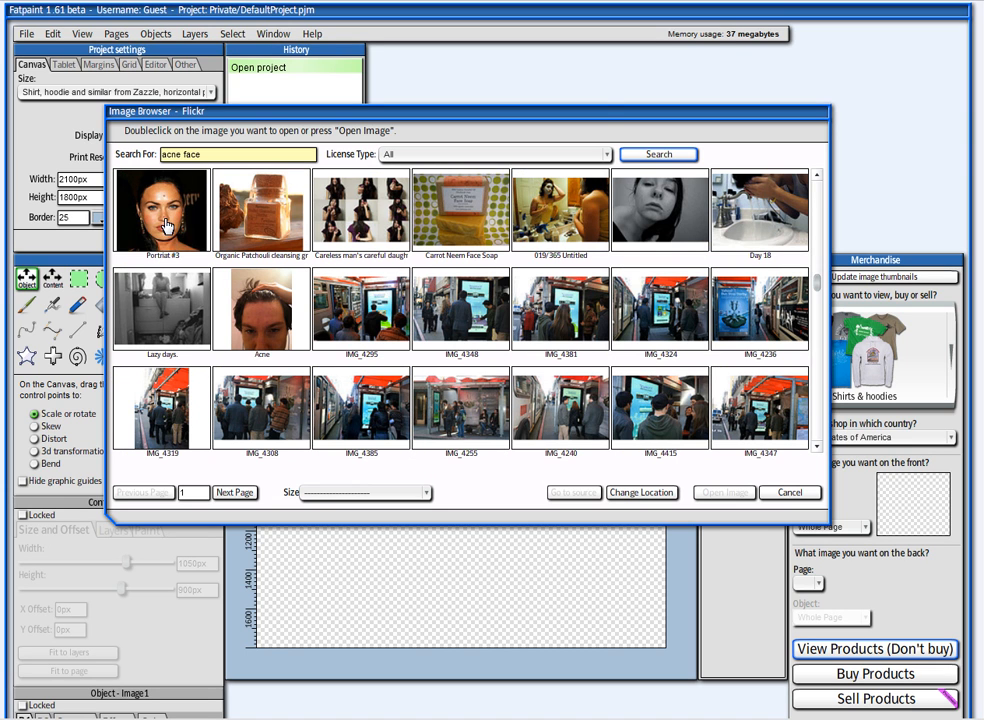
{"action": "left_click", "coordinate": [166, 226]}
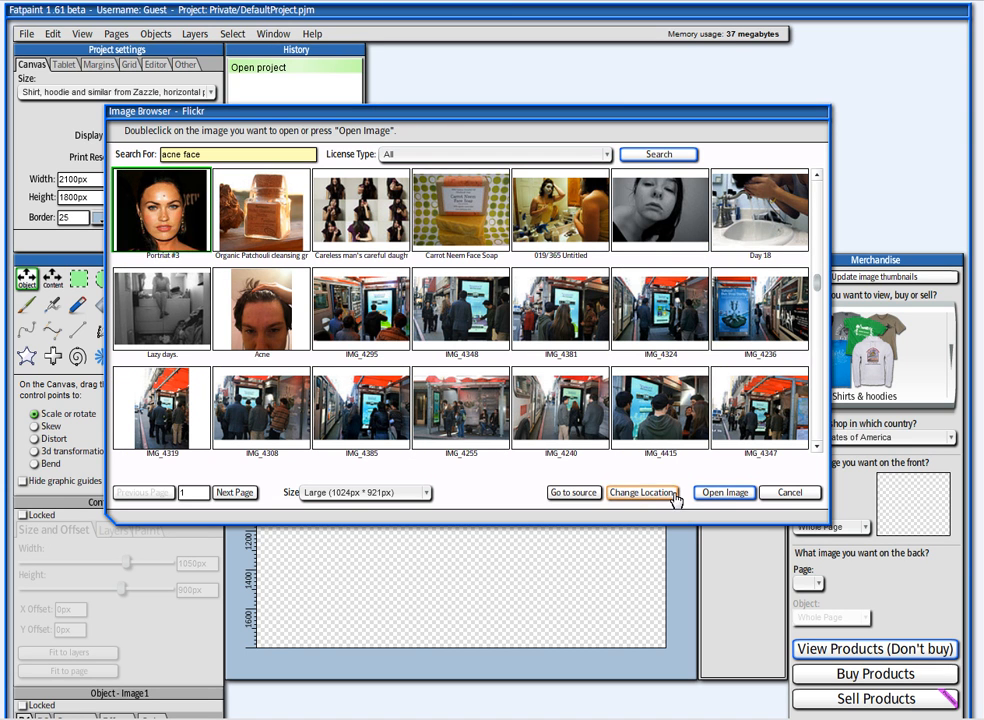
{"action": "left_click", "coordinate": [722, 493]}
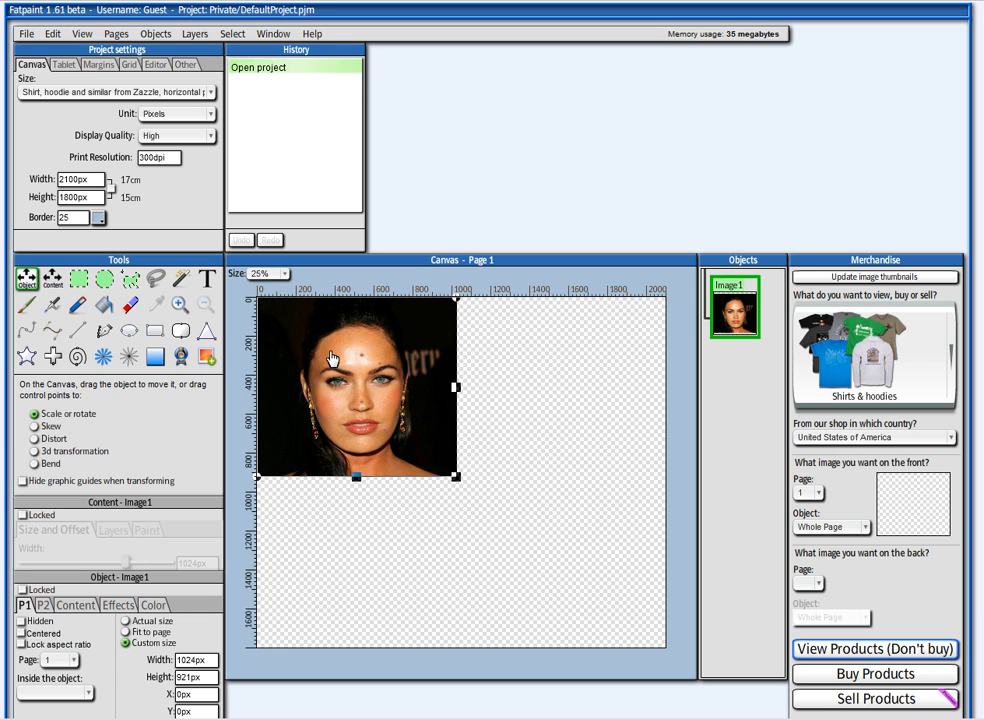
Set up the brush for clone painting with the canvas as its source
{"action": "left_click", "coordinate": [268, 276]}
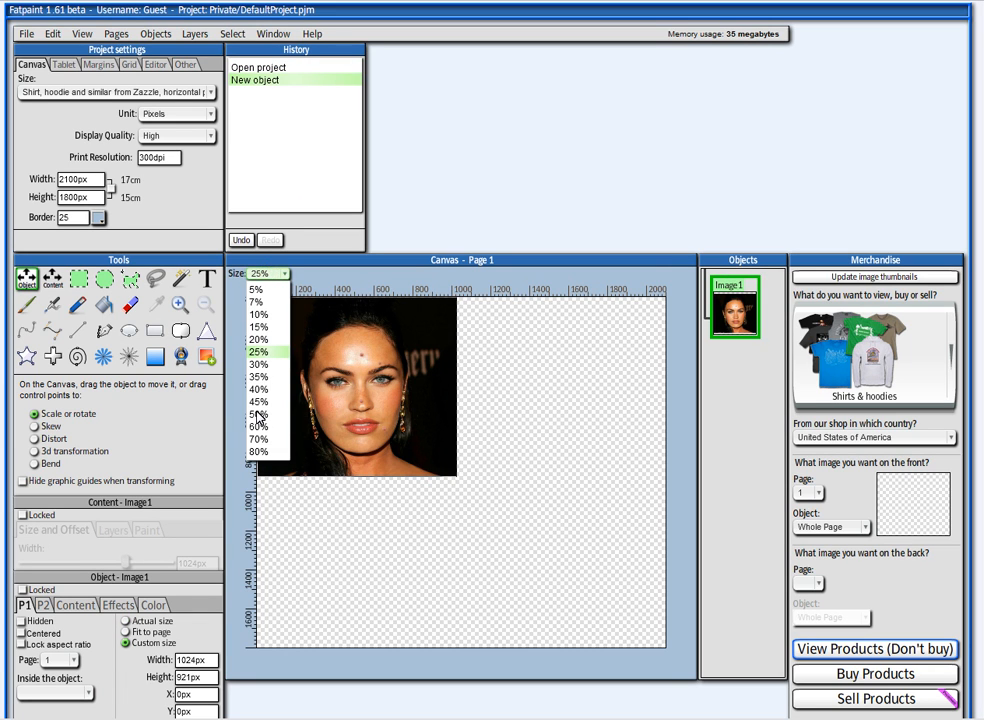
{"action": "left_click", "coordinate": [204, 317]}
{"action": "scroll", "coordinate": [417, 447], "scroll_direction": "down", "scroll_amount": 2}
{"action": "scroll", "coordinate": [417, 447], "scroll_direction": "up", "scroll_amount": 2}
{"action": "scroll", "coordinate": [417, 447], "scroll_direction": "down", "scroll_amount": 2}
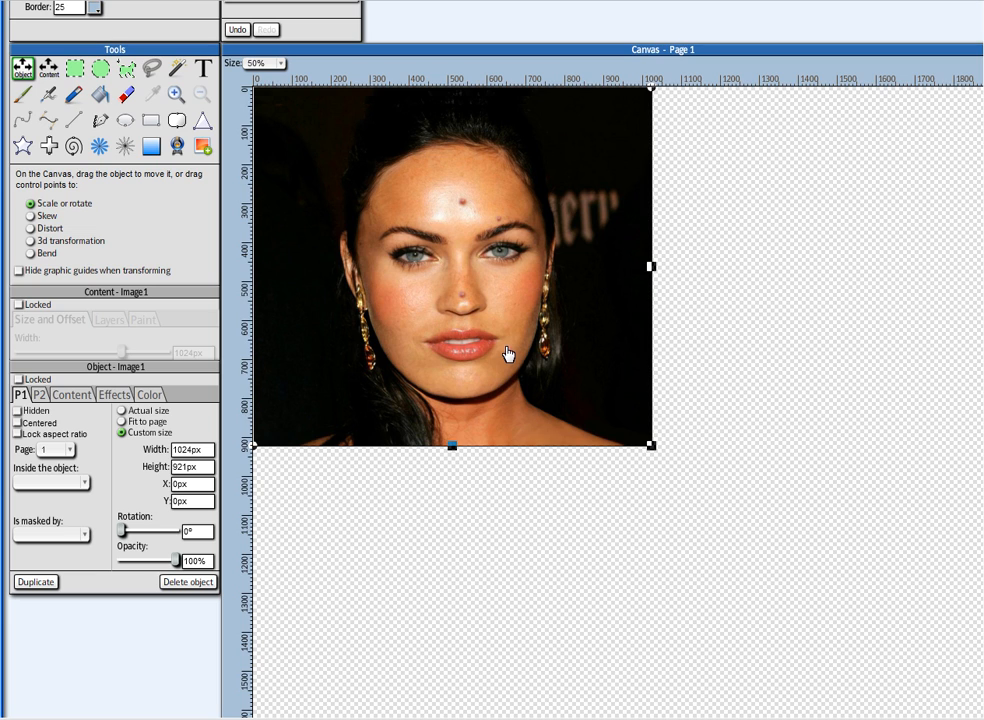
{"action": "left_click", "coordinate": [25, 97]}
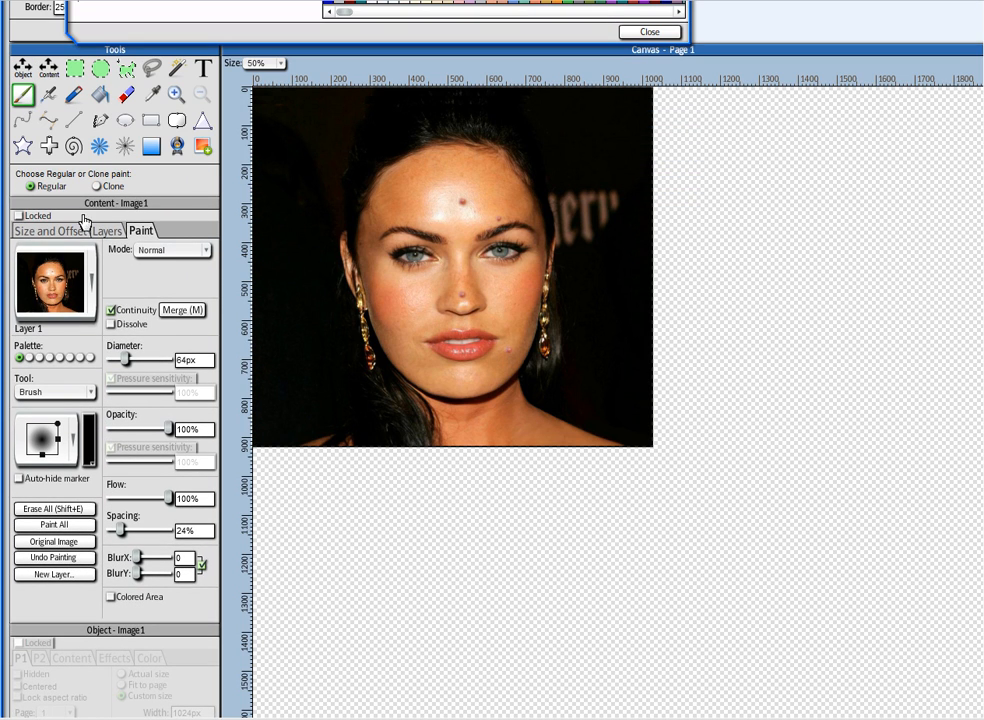
{"action": "left_click", "coordinate": [108, 187]}
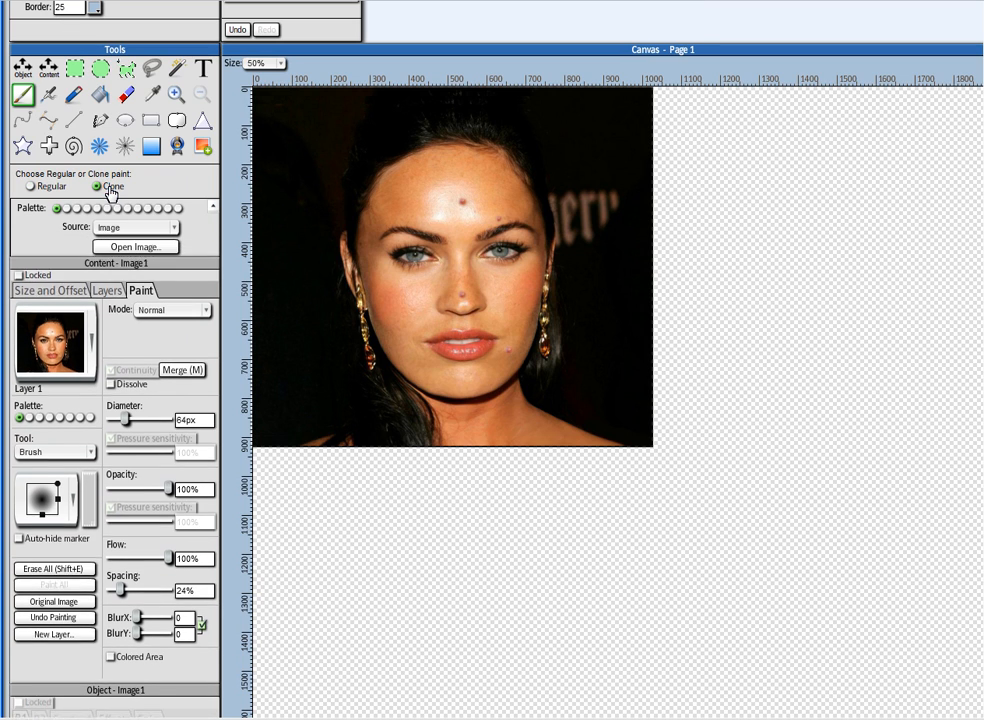
{"action": "left_click", "coordinate": [117, 237]}
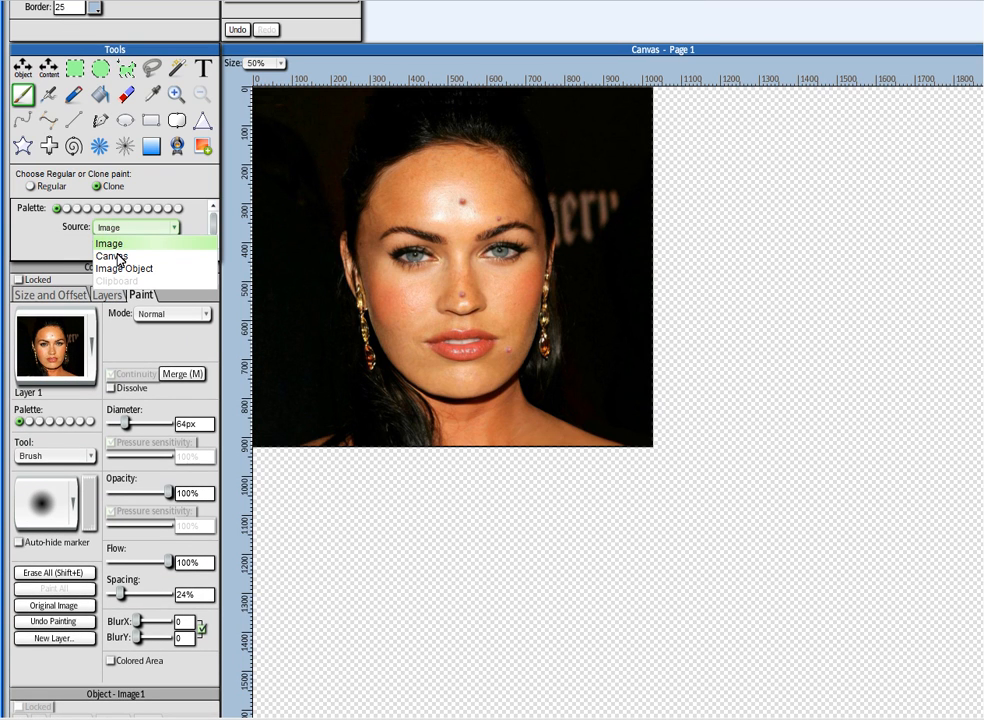
{"action": "left_click", "coordinate": [117, 256]}
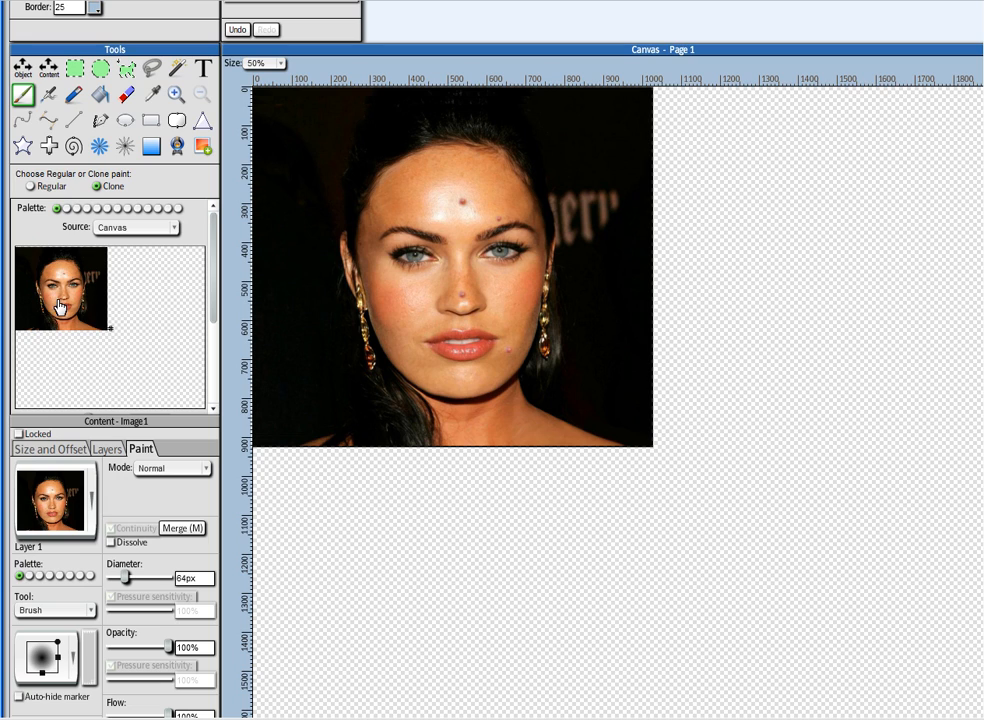
Try cloning clean skin over the mole in the middle of the forehead, and undo the clone strokes
{"action": "left_click", "coordinate": [51, 281]}
{"action": "mouse_move", "coordinate": [213, 290]}
{"action": "left_mouse_down"}
{"action": "mouse_move", "coordinate": [217, 362]}
{"action": "mouse_move", "coordinate": [217, 255]}
{"action": "left_mouse_up"}
{"action": "left_click", "coordinate": [466, 202]}
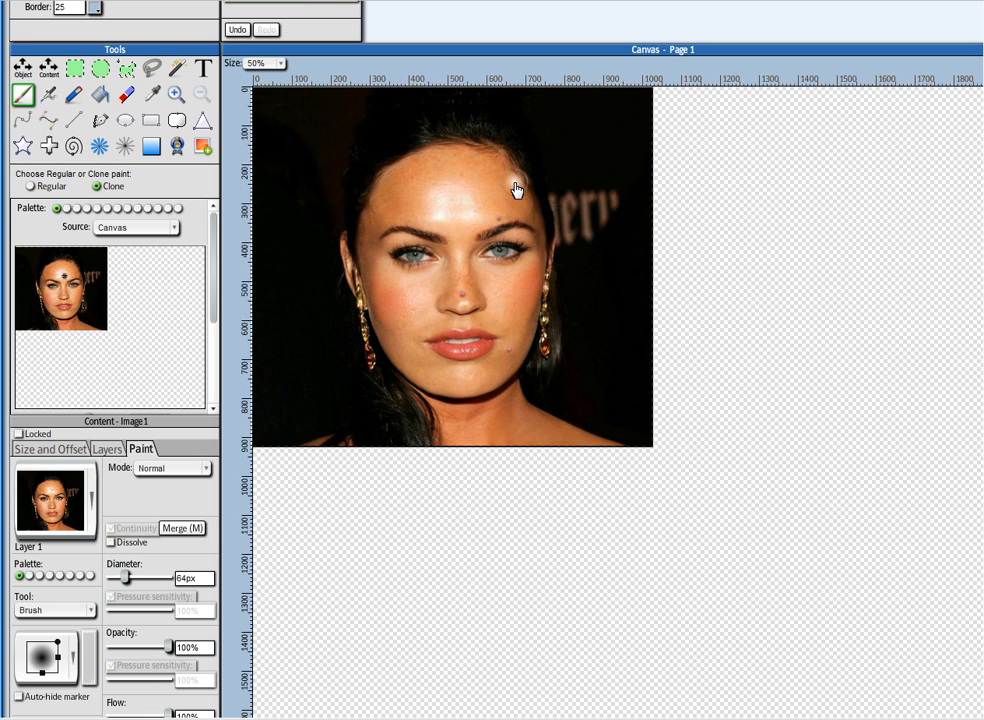
{"action": "left_click", "coordinate": [456, 214], "text": "alt"}
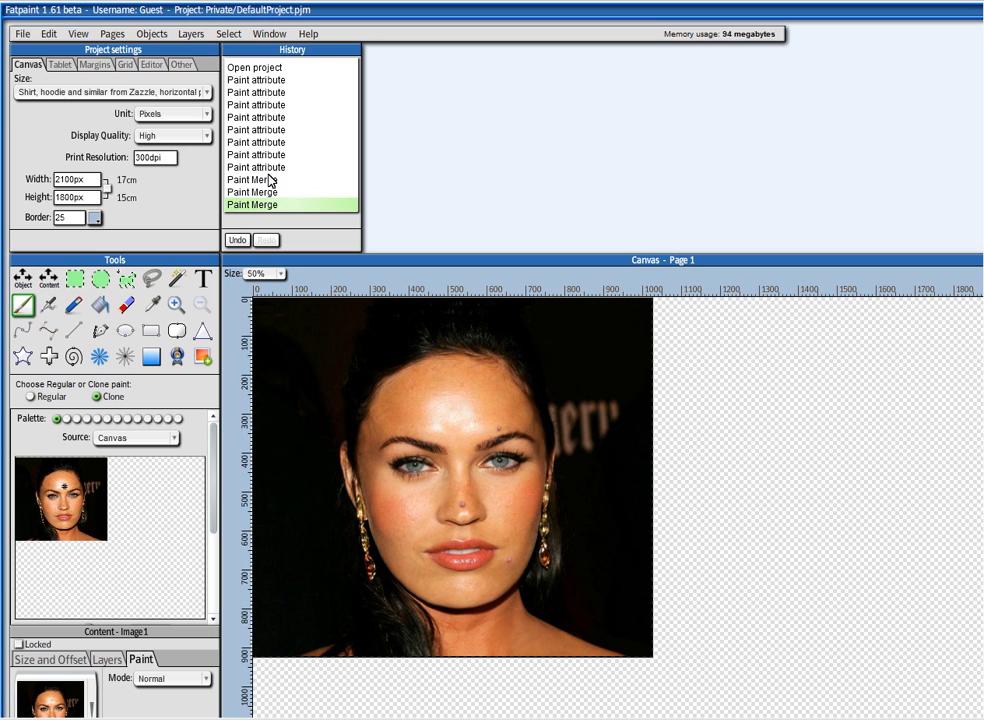
{"action": "left_click", "coordinate": [268, 180]}
{"action": "left_click", "coordinate": [268, 168]}
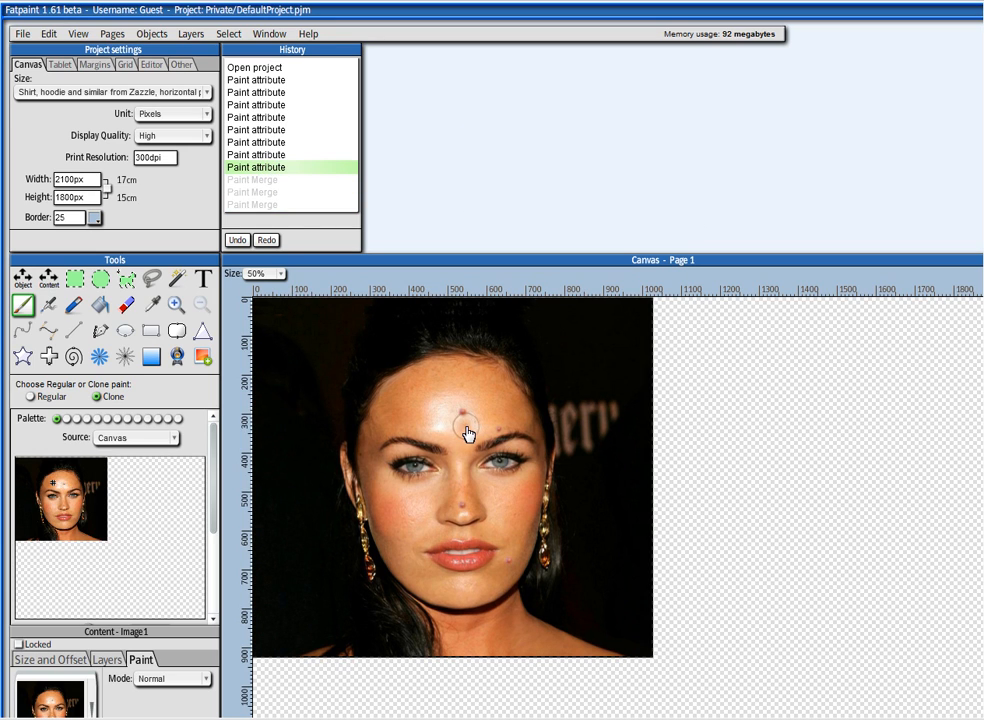
Clone clean skin over both forehead moles and the mole beside the mouth, using a 38 px brush for the smaller two
{"action": "left_click_drag", "start_coordinate": [469, 432], "coordinate": [468, 422]}
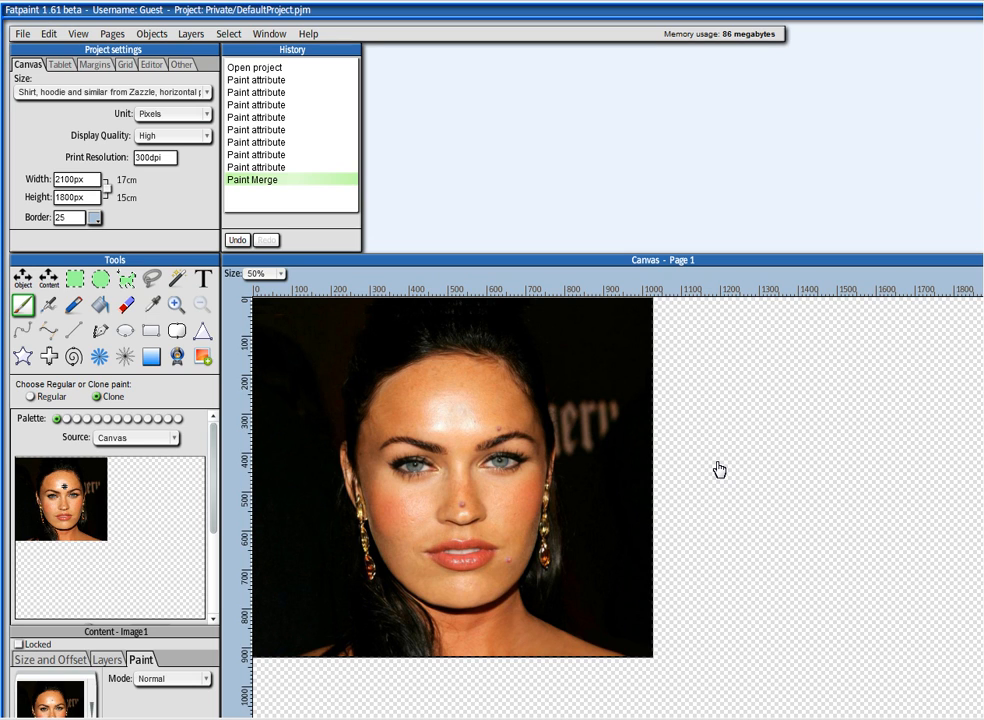
{"action": "scroll", "coordinate": [165, 580], "scroll_direction": "down", "scroll_amount": 1}
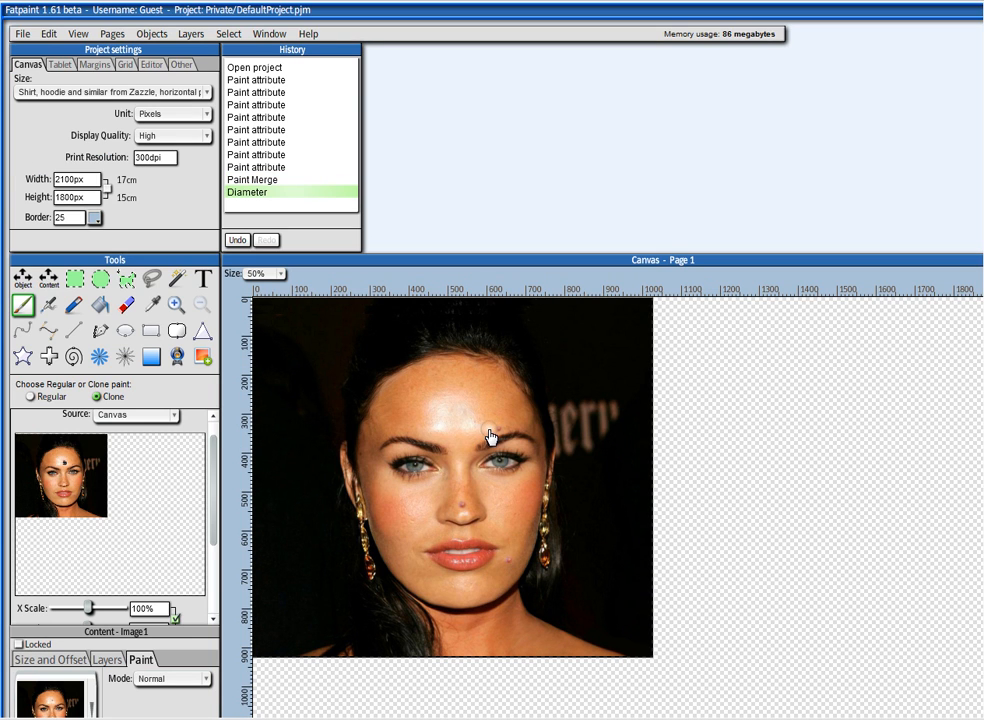
{"action": "left_click", "coordinate": [503, 438]}
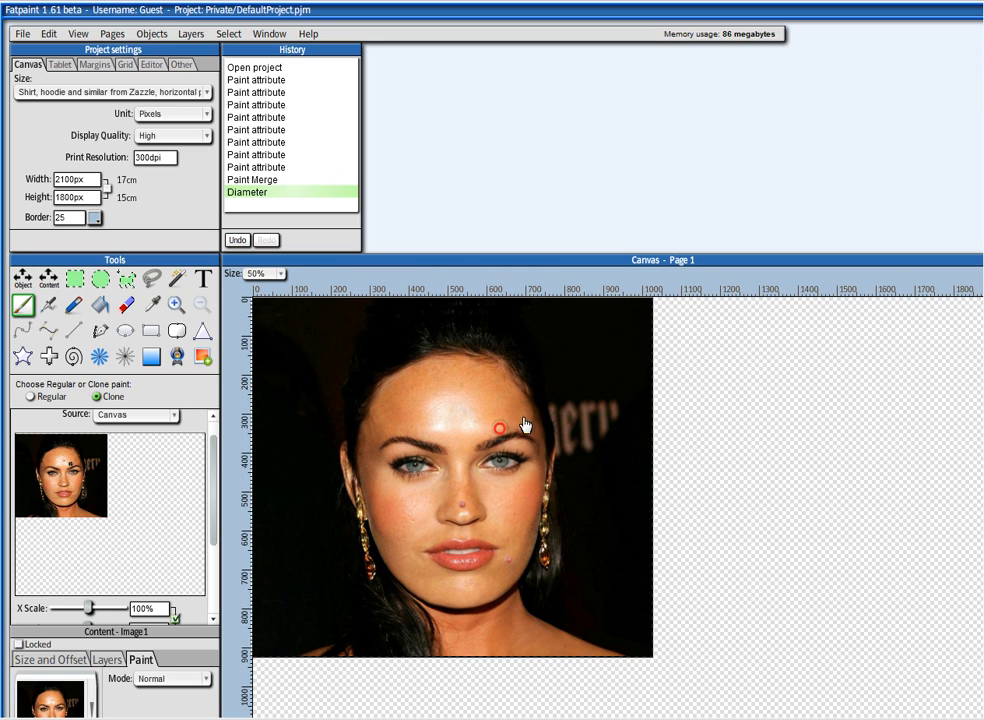
{"action": "left_click", "coordinate": [510, 563]}
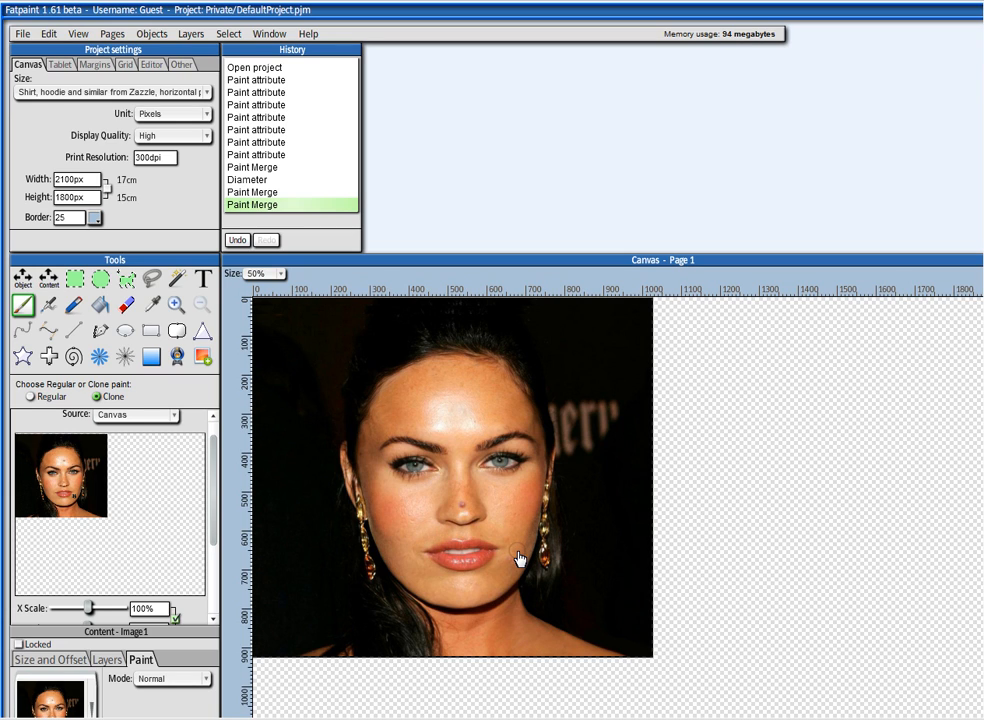
{"action": "left_click", "coordinate": [564, 527]}
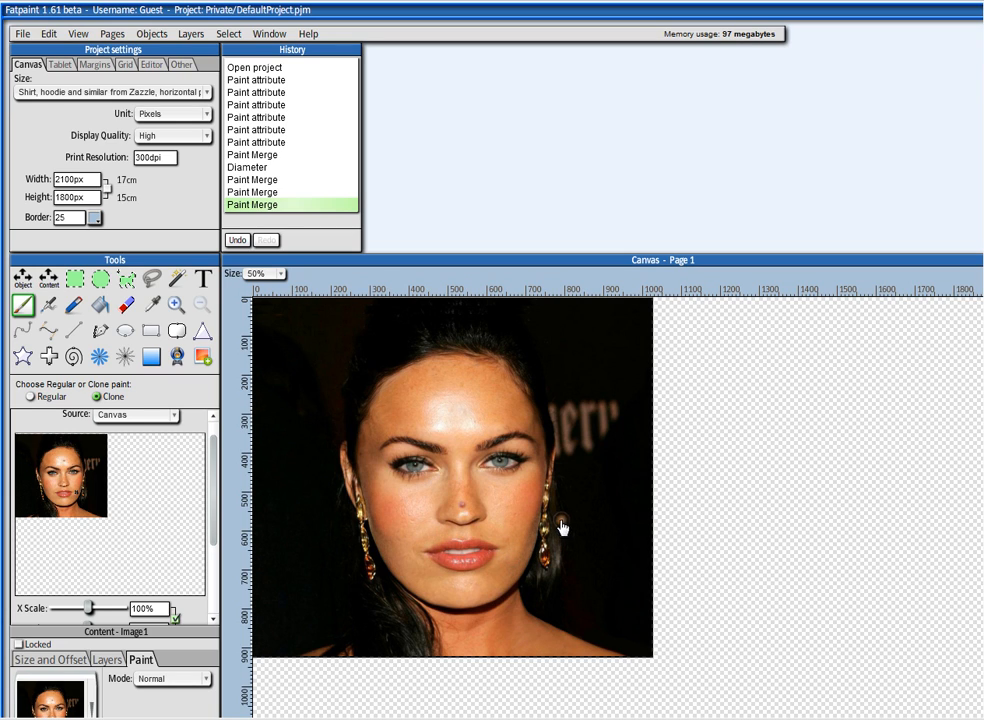
Clone clean skin over the mole on the nose, undo the last stroke and repeat it
{"action": "left_click", "coordinate": [463, 510]}
{"action": "left_click", "coordinate": [556, 542]}
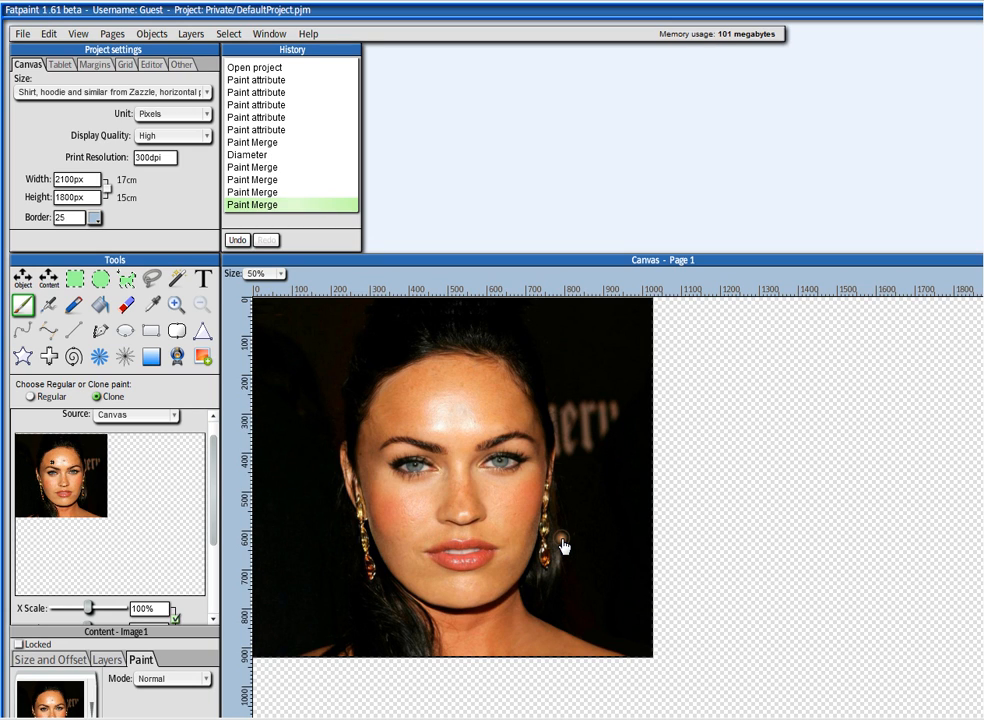
{"action": "left_click", "coordinate": [460, 507]}
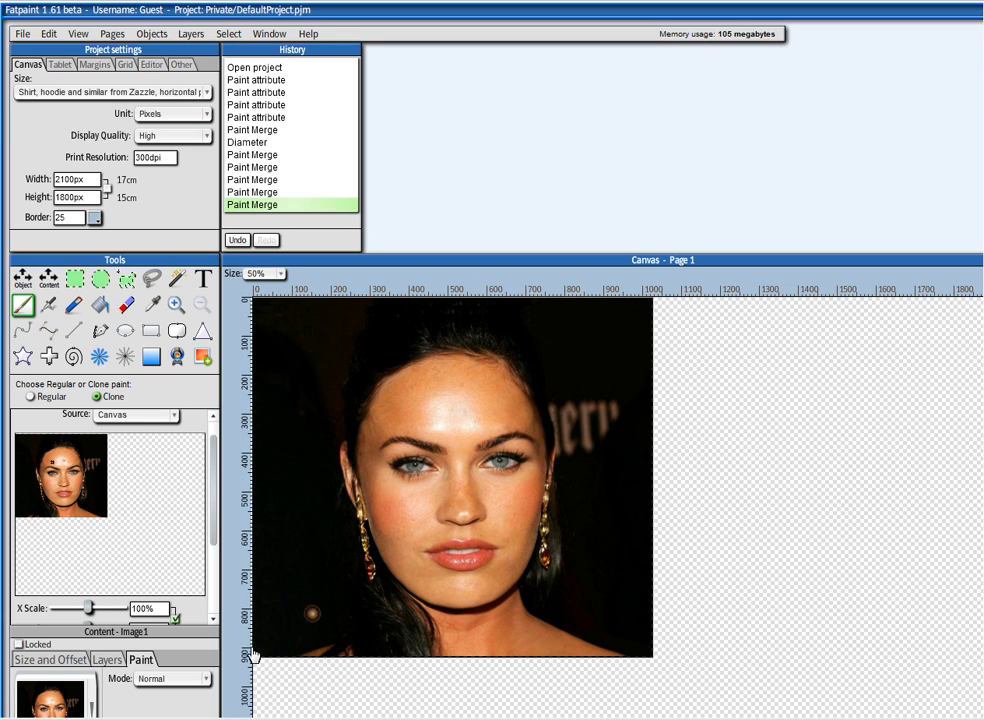
{"action": "left_click", "coordinate": [254, 197]}
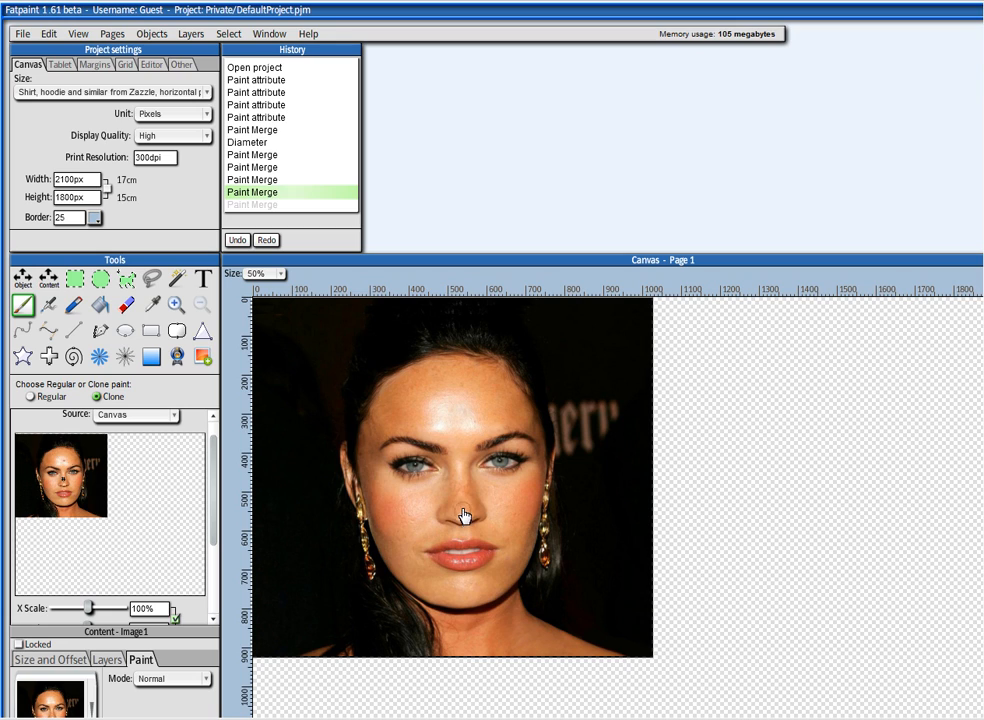
{"action": "left_click", "coordinate": [624, 520]}
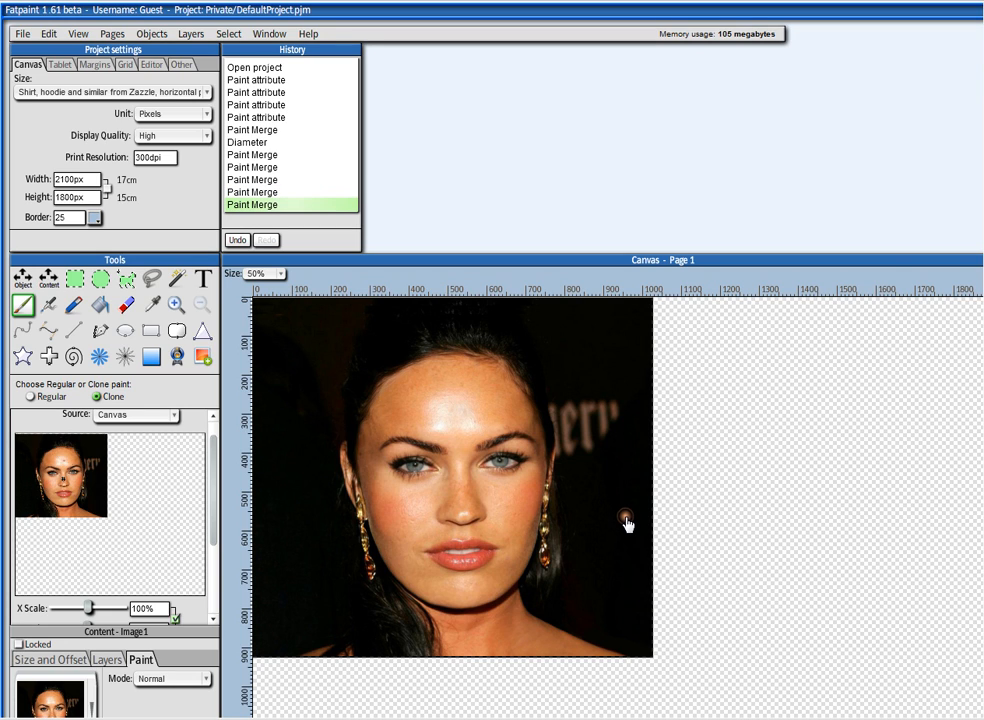
Paint over the lettering in the photo's dark background with the regular brush in black (000000)
{"action": "scroll", "coordinate": [333, 472], "scroll_direction": "down", "scroll_amount": 3}
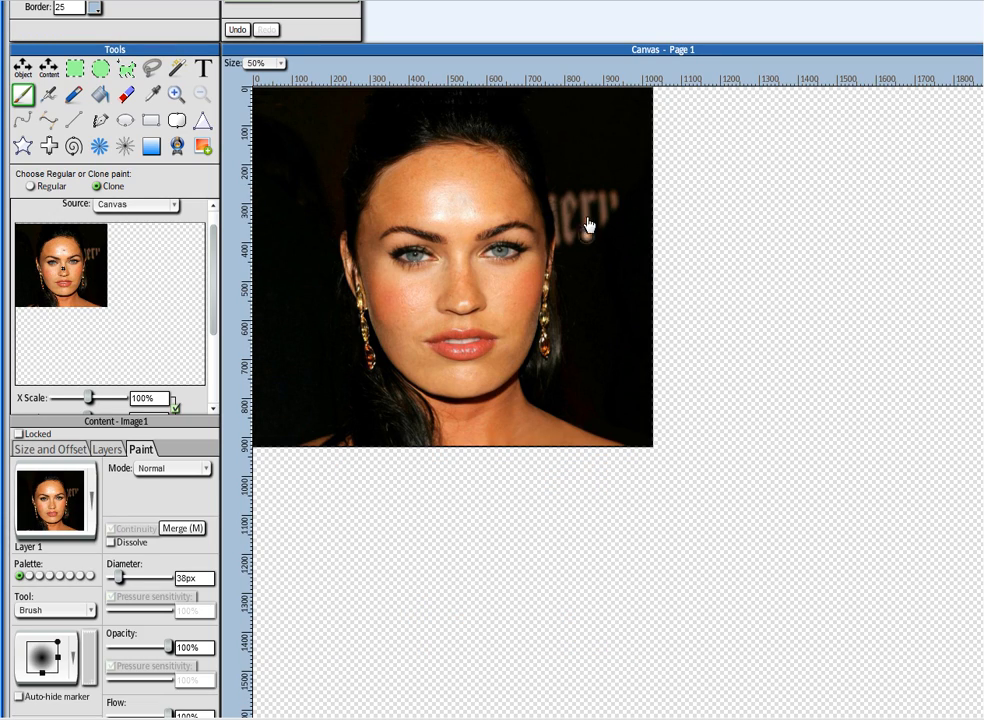
{"action": "left_click", "coordinate": [52, 190]}
{"action": "scroll", "coordinate": [298, 412], "scroll_direction": "up", "scroll_amount": 3}
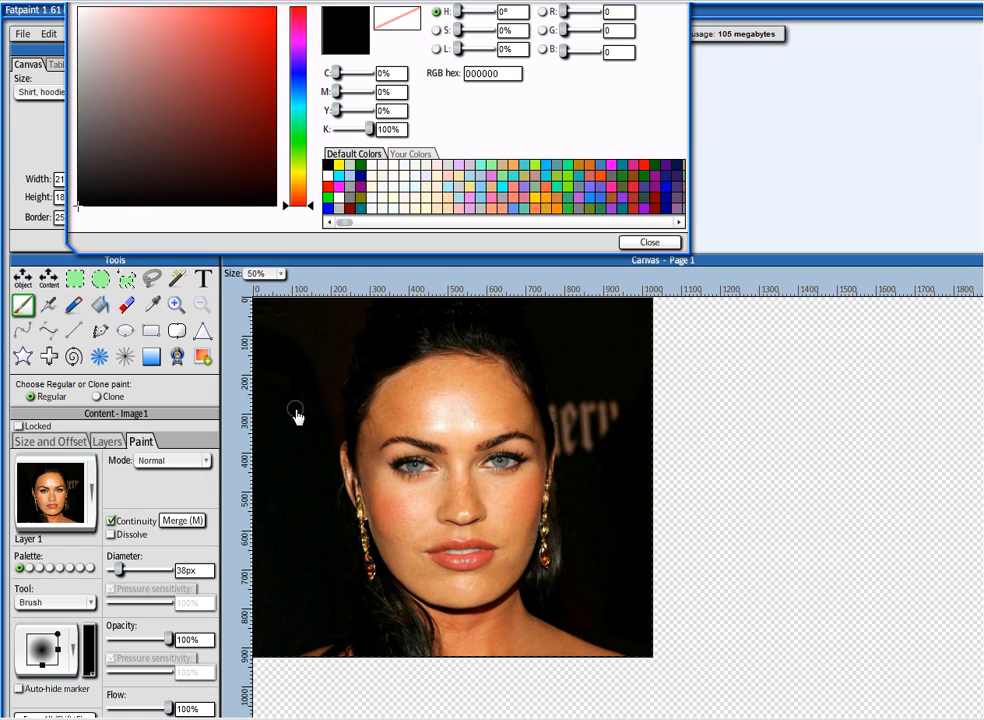
{"action": "mouse_move", "coordinate": [600, 417]}
{"action": "left_mouse_down"}
{"action": "mouse_move", "coordinate": [586, 390]}
{"action": "mouse_move", "coordinate": [582, 433]}
{"action": "mouse_move", "coordinate": [623, 407]}
{"action": "mouse_move", "coordinate": [599, 452]}
{"action": "mouse_move", "coordinate": [583, 436]}
{"action": "mouse_move", "coordinate": [576, 395]}
{"action": "mouse_move", "coordinate": [606, 468]}
{"action": "mouse_move", "coordinate": [592, 404]}
{"action": "mouse_move", "coordinate": [590, 446]}
{"action": "mouse_move", "coordinate": [573, 409]}
{"action": "mouse_move", "coordinate": [573, 442]}
{"action": "mouse_move", "coordinate": [556, 398]}
{"action": "mouse_move", "coordinate": [558, 438]}
{"action": "mouse_move", "coordinate": [549, 402]}
{"action": "mouse_move", "coordinate": [561, 410]}
{"action": "mouse_move", "coordinate": [570, 391]}
{"action": "mouse_move", "coordinate": [575, 438]}
{"action": "mouse_move", "coordinate": [572, 446]}
{"action": "mouse_move", "coordinate": [559, 414]}
{"action": "mouse_move", "coordinate": [566, 374]}
{"action": "mouse_move", "coordinate": [571, 459]}
{"action": "left_mouse_up"}
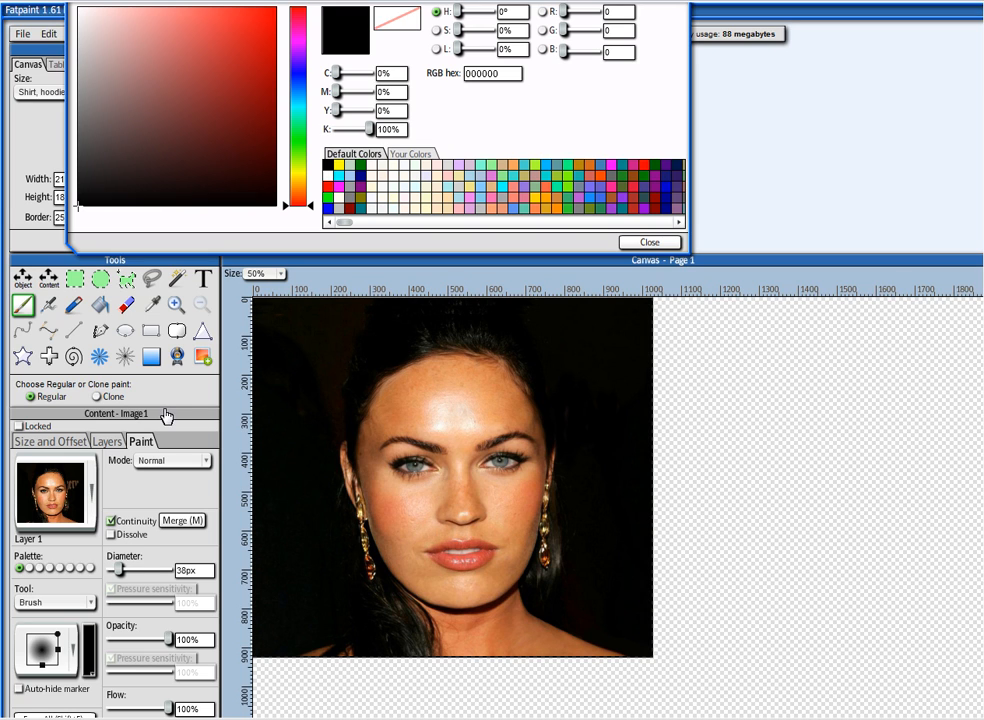
Set the brush's paint mode to Blur with an amount of 6
{"action": "scroll", "coordinate": [180, 512], "scroll_direction": "down", "scroll_amount": 2}
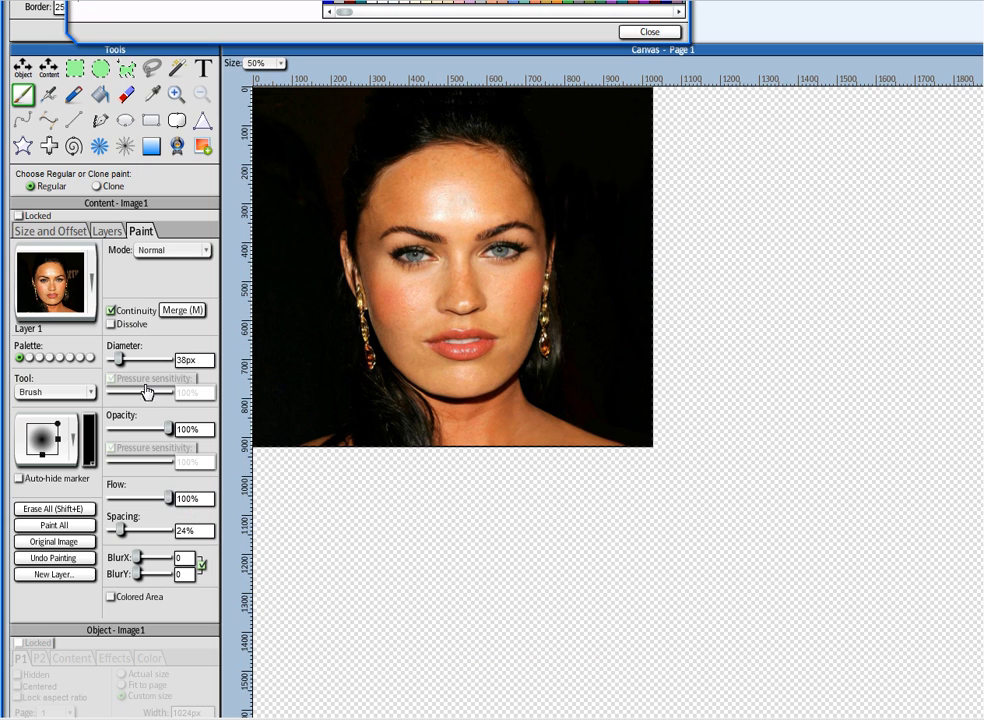
{"action": "left_click", "coordinate": [175, 256]}
{"action": "scroll", "coordinate": [183, 452], "scroll_direction": "down", "scroll_amount": 4}
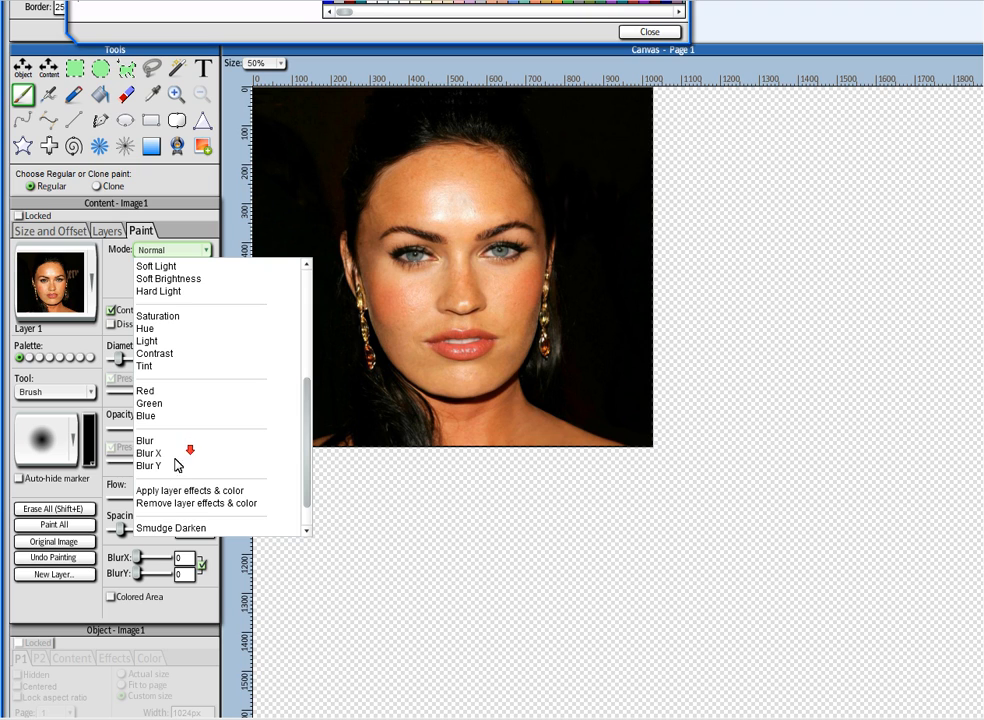
{"action": "left_click", "coordinate": [146, 441]}
{"action": "scroll", "coordinate": [180, 365], "scroll_direction": "up", "scroll_amount": 2}
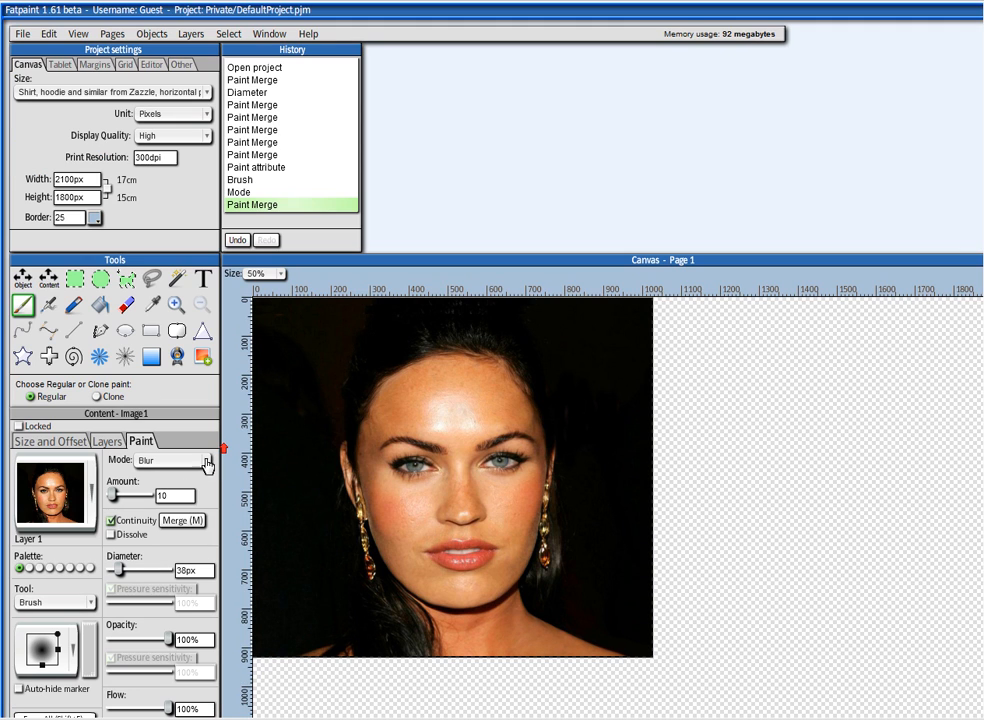
{"action": "left_click_drag", "start_coordinate": [175, 497], "coordinate": [135, 497]}
{"action": "type", "text": "6"}
{"action": "left_click", "coordinate": [189, 483]}
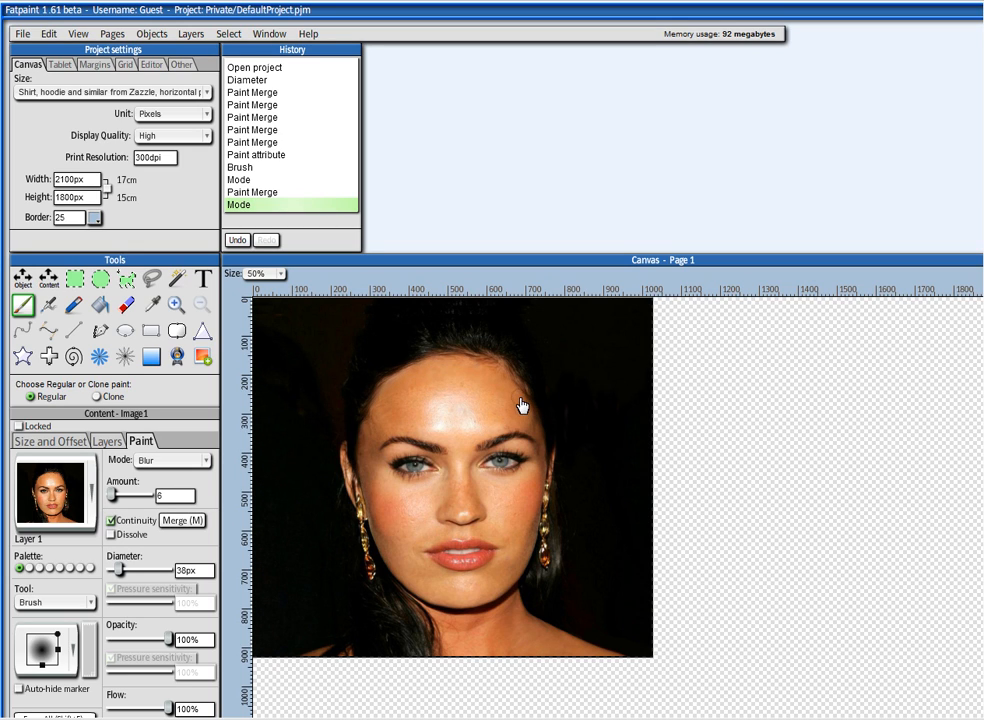
Brush the blur over the forehead and cheek skin to smooth it, and merge the strokes into the layer
{"action": "mouse_move", "coordinate": [404, 402]}
{"action": "left_mouse_down"}
{"action": "mouse_move", "coordinate": [444, 415]}
{"action": "mouse_move", "coordinate": [428, 414]}
{"action": "mouse_move", "coordinate": [484, 418]}
{"action": "mouse_move", "coordinate": [472, 426]}
{"action": "mouse_move", "coordinate": [496, 428]}
{"action": "mouse_move", "coordinate": [508, 423]}
{"action": "mouse_move", "coordinate": [477, 420]}
{"action": "mouse_move", "coordinate": [512, 415]}
{"action": "mouse_move", "coordinate": [495, 419]}
{"action": "mouse_move", "coordinate": [462, 391]}
{"action": "mouse_move", "coordinate": [409, 402]}
{"action": "mouse_move", "coordinate": [415, 394]}
{"action": "mouse_move", "coordinate": [383, 424]}
{"action": "mouse_move", "coordinate": [386, 406]}
{"action": "mouse_move", "coordinate": [379, 412]}
{"action": "mouse_move", "coordinate": [366, 443]}
{"action": "mouse_move", "coordinate": [382, 431]}
{"action": "mouse_move", "coordinate": [453, 439]}
{"action": "mouse_move", "coordinate": [471, 430]}
{"action": "mouse_move", "coordinate": [456, 427]}
{"action": "mouse_move", "coordinate": [462, 408]}
{"action": "mouse_move", "coordinate": [468, 425]}
{"action": "mouse_move", "coordinate": [426, 424]}
{"action": "mouse_move", "coordinate": [444, 418]}
{"action": "mouse_move", "coordinate": [451, 374]}
{"action": "mouse_move", "coordinate": [415, 375]}
{"action": "mouse_move", "coordinate": [541, 420]}
{"action": "mouse_move", "coordinate": [497, 428]}
{"action": "mouse_move", "coordinate": [529, 434]}
{"action": "mouse_move", "coordinate": [535, 528]}
{"action": "mouse_move", "coordinate": [533, 428]}
{"action": "mouse_move", "coordinate": [379, 451]}
{"action": "left_mouse_up"}
{"action": "mouse_move", "coordinate": [376, 517]}
{"action": "left_mouse_down"}
{"action": "mouse_move", "coordinate": [389, 561]}
{"action": "mouse_move", "coordinate": [388, 493]}
{"action": "mouse_move", "coordinate": [402, 546]}
{"action": "mouse_move", "coordinate": [408, 491]}
{"action": "mouse_move", "coordinate": [407, 522]}
{"action": "mouse_move", "coordinate": [421, 495]}
{"action": "mouse_move", "coordinate": [427, 504]}
{"action": "mouse_move", "coordinate": [386, 486]}
{"action": "mouse_move", "coordinate": [421, 503]}
{"action": "mouse_move", "coordinate": [460, 477]}
{"action": "mouse_move", "coordinate": [469, 501]}
{"action": "mouse_move", "coordinate": [467, 478]}
{"action": "mouse_move", "coordinate": [479, 509]}
{"action": "mouse_move", "coordinate": [465, 501]}
{"action": "mouse_move", "coordinate": [446, 511]}
{"action": "mouse_move", "coordinate": [482, 511]}
{"action": "mouse_move", "coordinate": [502, 530]}
{"action": "mouse_move", "coordinate": [517, 513]}
{"action": "mouse_move", "coordinate": [489, 488]}
{"action": "mouse_move", "coordinate": [535, 487]}
{"action": "mouse_move", "coordinate": [523, 547]}
{"action": "mouse_move", "coordinate": [535, 510]}
{"action": "mouse_move", "coordinate": [530, 535]}
{"action": "mouse_move", "coordinate": [527, 518]}
{"action": "mouse_move", "coordinate": [513, 530]}
{"action": "mouse_move", "coordinate": [511, 512]}
{"action": "mouse_move", "coordinate": [504, 540]}
{"action": "mouse_move", "coordinate": [436, 542]}
{"action": "mouse_move", "coordinate": [414, 559]}
{"action": "mouse_move", "coordinate": [428, 538]}
{"action": "mouse_move", "coordinate": [416, 553]}
{"action": "mouse_move", "coordinate": [408, 533]}
{"action": "mouse_move", "coordinate": [417, 520]}
{"action": "mouse_move", "coordinate": [501, 518]}
{"action": "mouse_move", "coordinate": [496, 529]}
{"action": "mouse_move", "coordinate": [521, 549]}
{"action": "mouse_move", "coordinate": [523, 530]}
{"action": "mouse_move", "coordinate": [530, 549]}
{"action": "mouse_move", "coordinate": [485, 586]}
{"action": "mouse_move", "coordinate": [406, 575]}
{"action": "mouse_move", "coordinate": [424, 571]}
{"action": "mouse_move", "coordinate": [417, 560]}
{"action": "mouse_move", "coordinate": [424, 584]}
{"action": "mouse_move", "coordinate": [398, 566]}
{"action": "mouse_move", "coordinate": [419, 588]}
{"action": "mouse_move", "coordinate": [483, 606]}
{"action": "mouse_move", "coordinate": [501, 597]}
{"action": "mouse_move", "coordinate": [493, 602]}
{"action": "mouse_move", "coordinate": [512, 575]}
{"action": "mouse_move", "coordinate": [516, 540]}
{"action": "mouse_move", "coordinate": [516, 566]}
{"action": "mouse_move", "coordinate": [542, 518]}
{"action": "mouse_move", "coordinate": [534, 448]}
{"action": "mouse_move", "coordinate": [407, 401]}
{"action": "mouse_move", "coordinate": [433, 382]}
{"action": "mouse_move", "coordinate": [518, 501]}
{"action": "mouse_move", "coordinate": [439, 518]}
{"action": "mouse_move", "coordinate": [397, 454]}
{"action": "left_mouse_up"}
{"action": "mouse_move", "coordinate": [459, 373]}
{"action": "left_mouse_down"}
{"action": "mouse_move", "coordinate": [426, 374]}
{"action": "mouse_move", "coordinate": [441, 368]}
{"action": "mouse_move", "coordinate": [415, 391]}
{"action": "mouse_move", "coordinate": [460, 376]}
{"action": "left_mouse_up"}
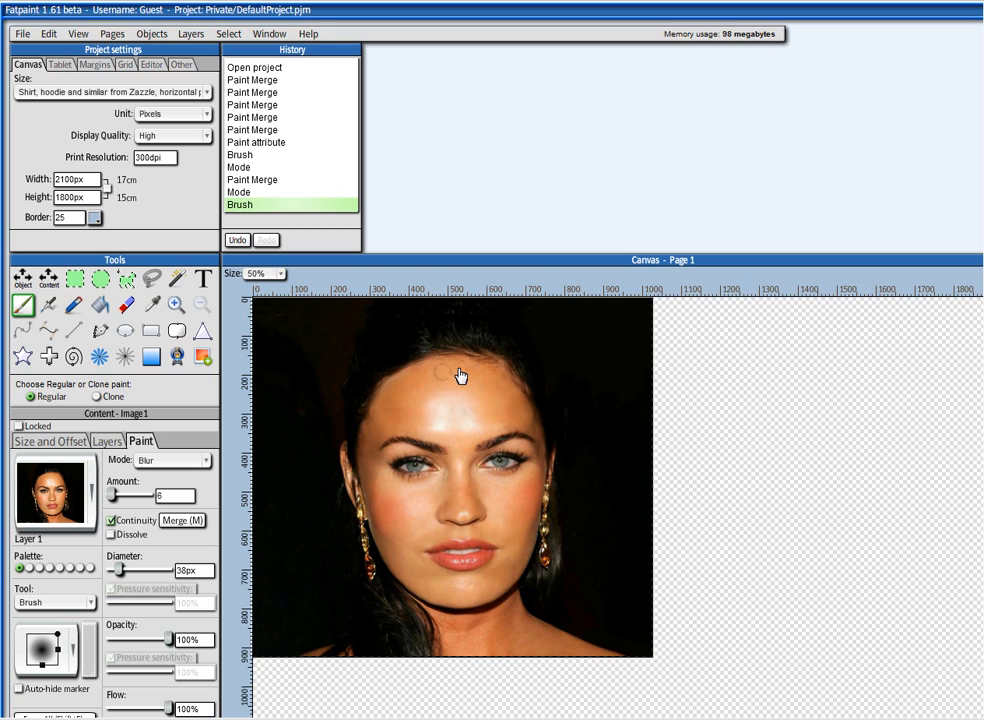
{"action": "left_click", "coordinate": [175, 522]}
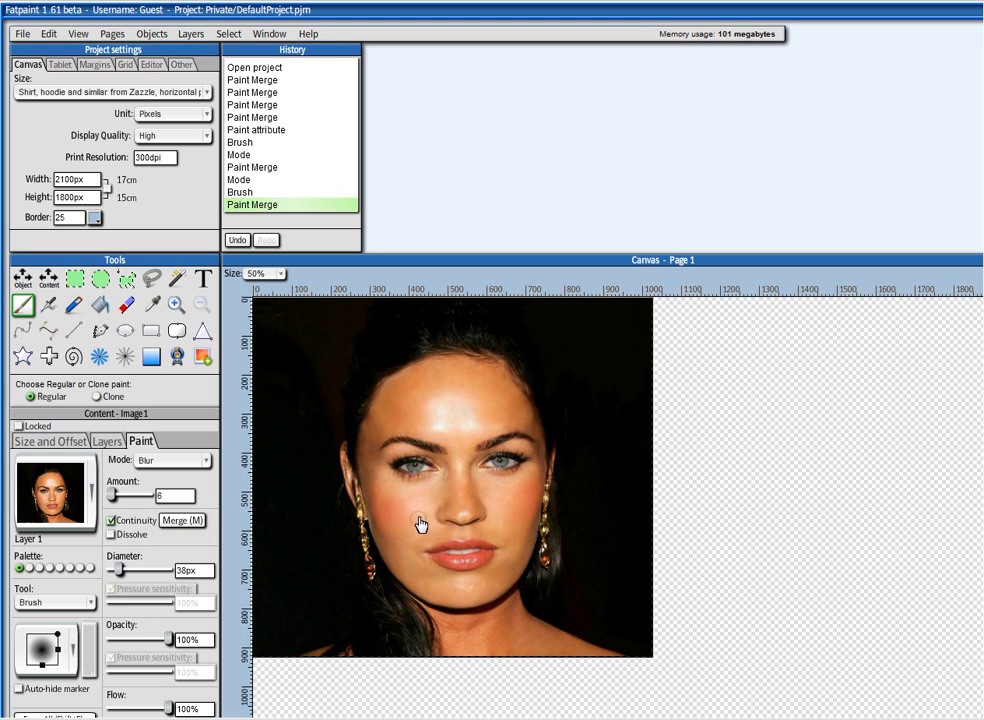
Brush more blur over the skin on the forehead and beneath the eye to even it out
{"action": "mouse_move", "coordinate": [421, 378]}
{"action": "left_mouse_down"}
{"action": "mouse_move", "coordinate": [474, 376]}
{"action": "mouse_move", "coordinate": [449, 371]}
{"action": "mouse_move", "coordinate": [415, 397]}
{"action": "mouse_move", "coordinate": [467, 392]}
{"action": "left_mouse_up"}
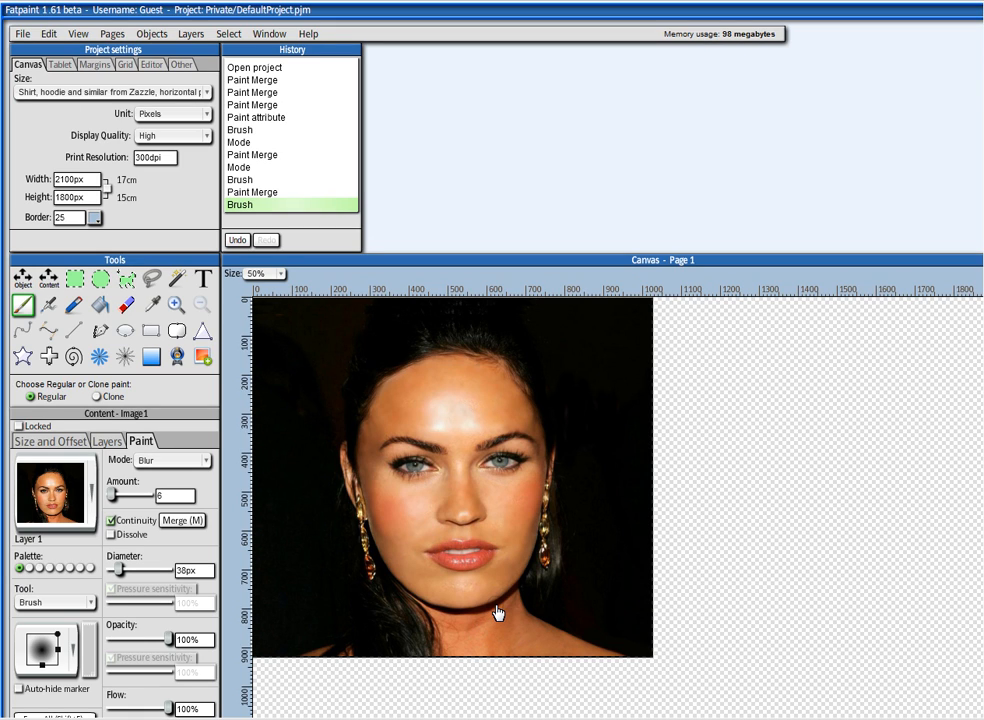
{"action": "left_click", "coordinate": [414, 499]}
{"action": "left_click", "coordinate": [411, 470]}
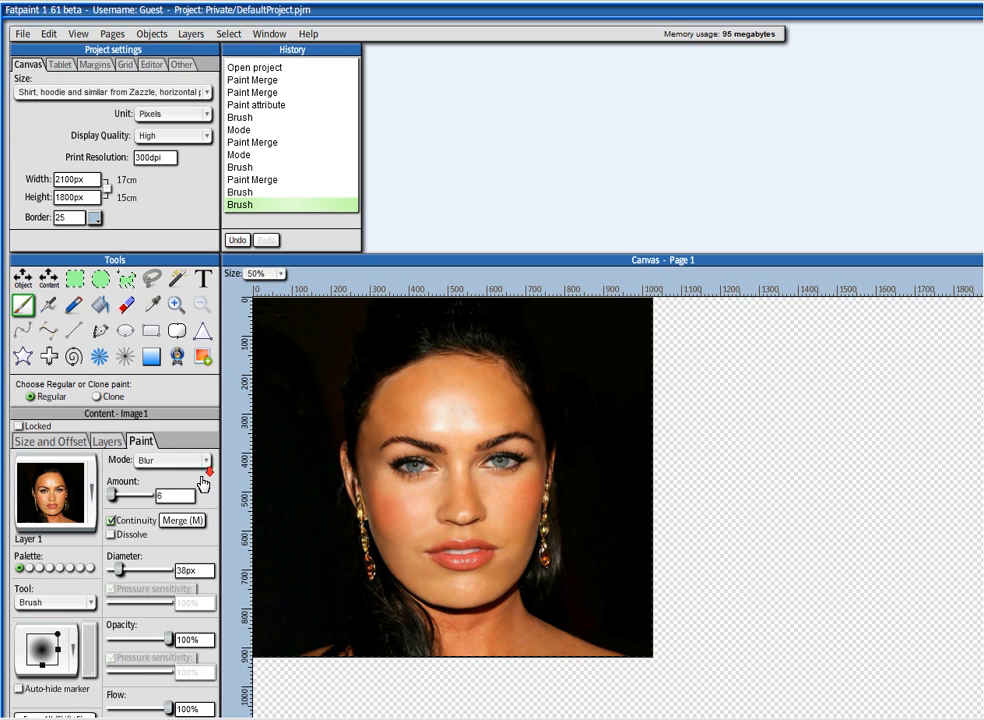
Set the brush's paint mode to Blue with an amount of 224
{"action": "scroll", "coordinate": [160, 375], "scroll_direction": "down", "scroll_amount": 3}
{"action": "left_click", "coordinate": [187, 257]}
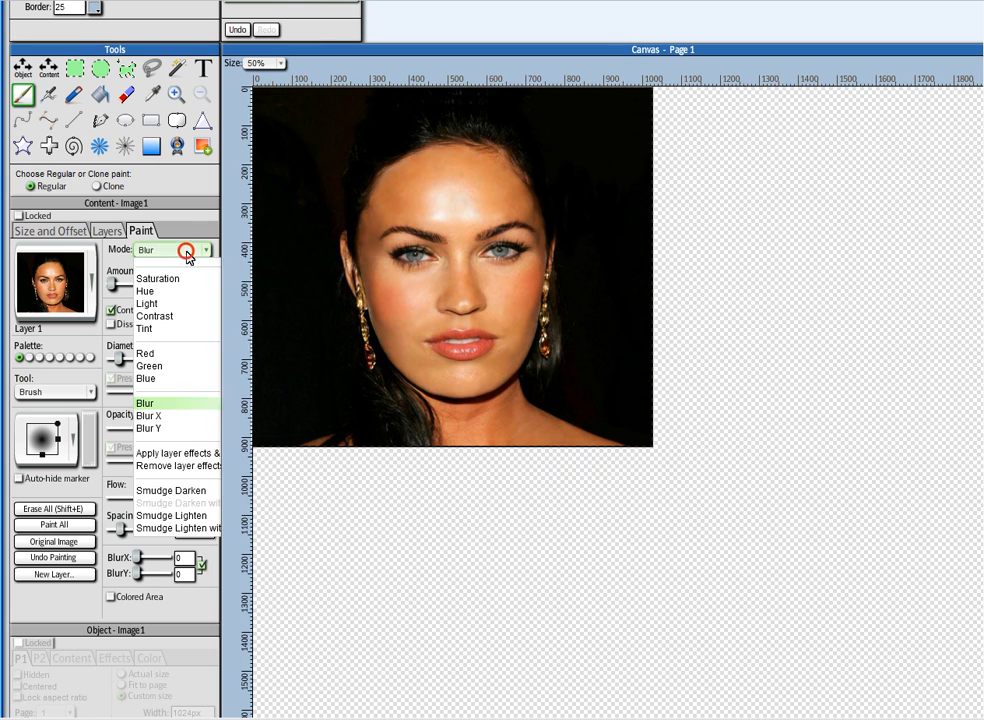
{"action": "left_click", "coordinate": [147, 377]}
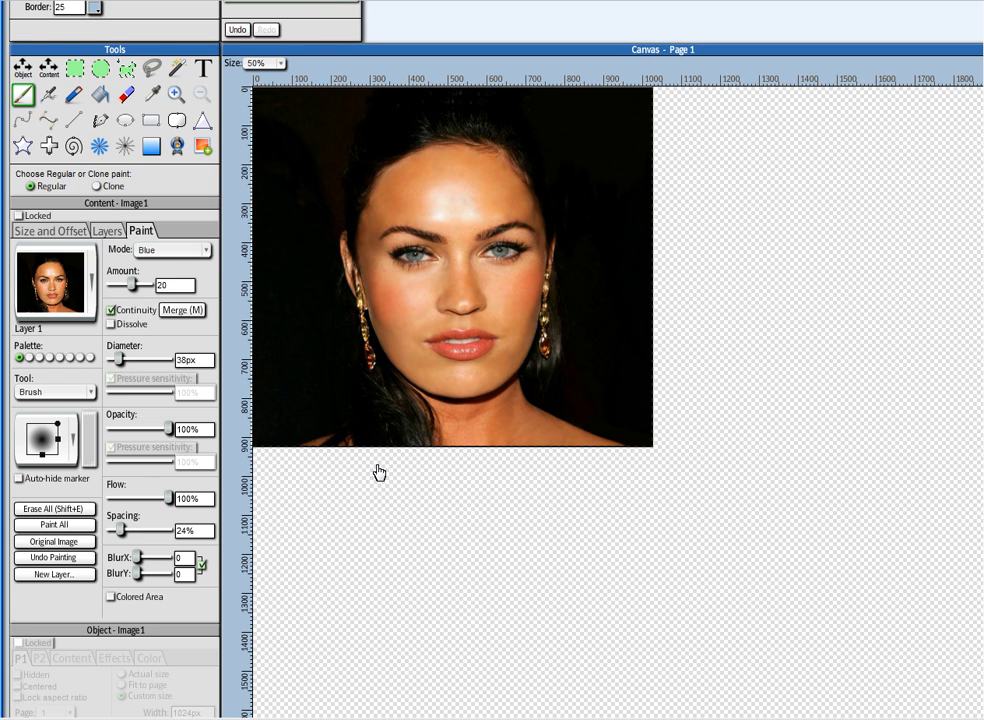
{"action": "scroll", "coordinate": [340, 478], "scroll_direction": "up", "scroll_amount": 3}
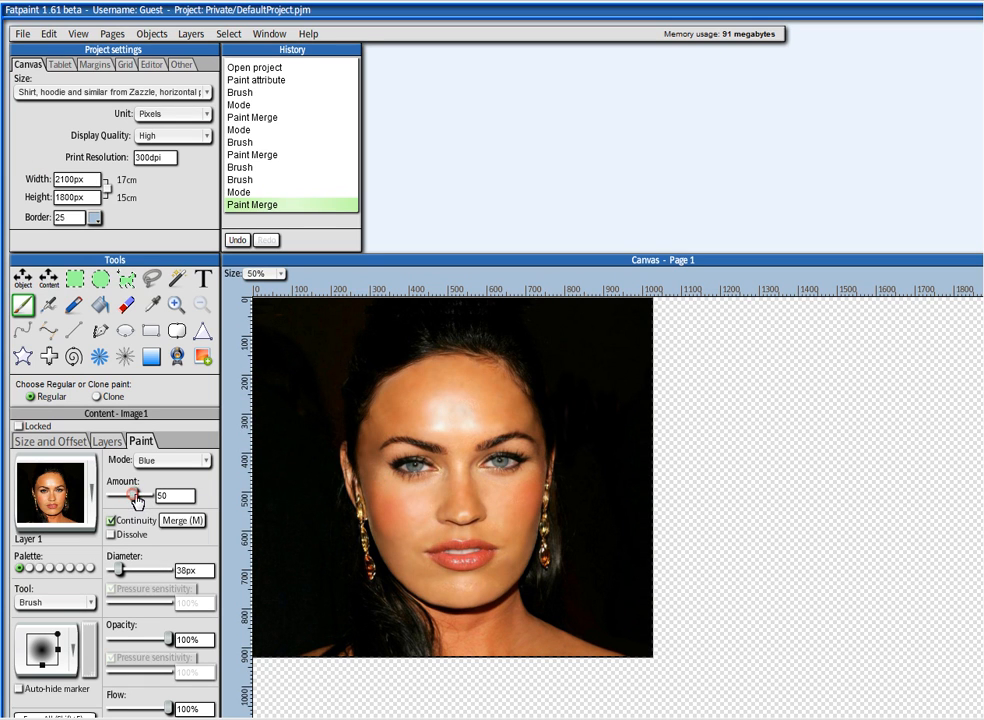
{"action": "left_click_drag", "start_coordinate": [140, 500], "coordinate": [146, 500]}
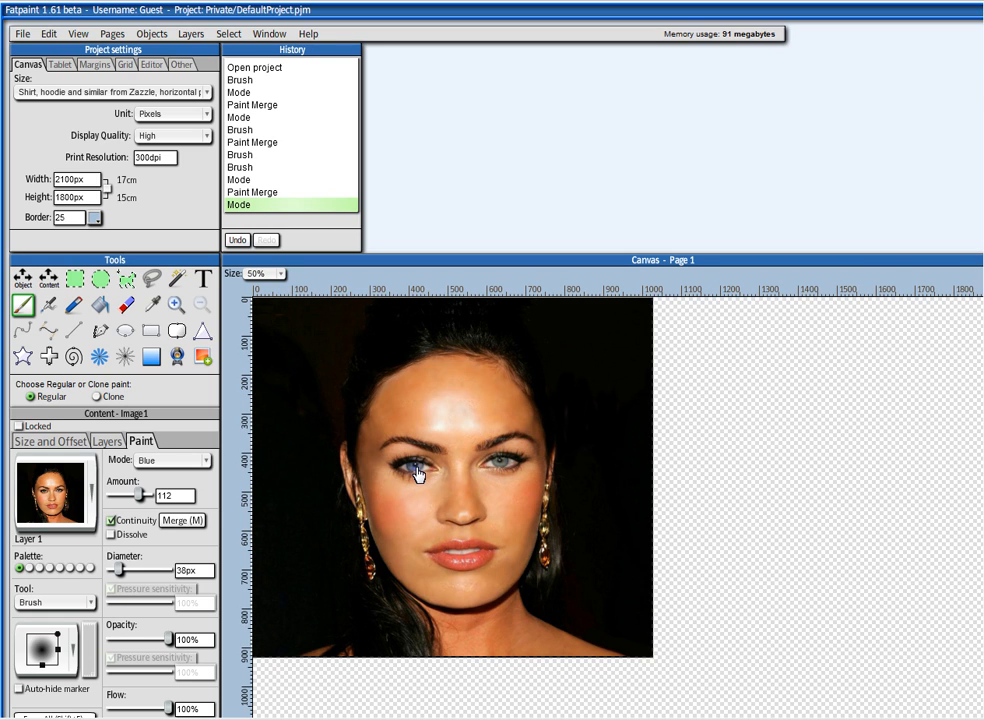
{"action": "left_click_drag", "start_coordinate": [133, 498], "coordinate": [146, 497]}
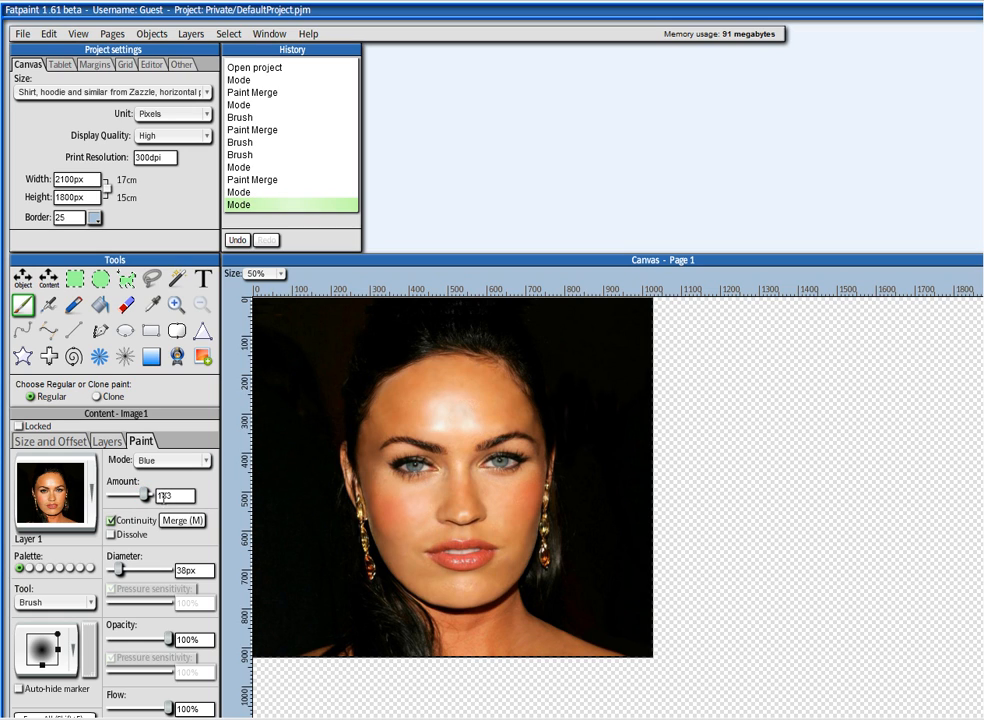
{"action": "left_click_drag", "start_coordinate": [146, 500], "coordinate": [148, 496]}
Paint over the irises of both eyes with the brush to turn them vivid blue
{"action": "left_click_drag", "start_coordinate": [410, 488], "coordinate": [416, 470]}
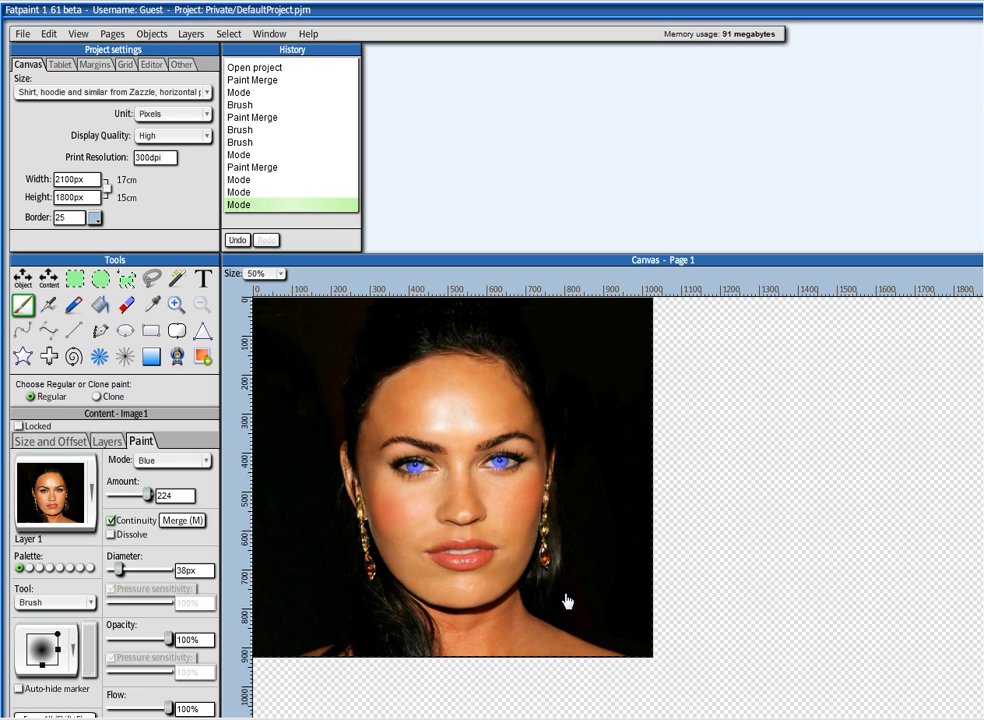
{"action": "scroll", "coordinate": [567, 597], "scroll_direction": "down", "scroll_amount": 3}
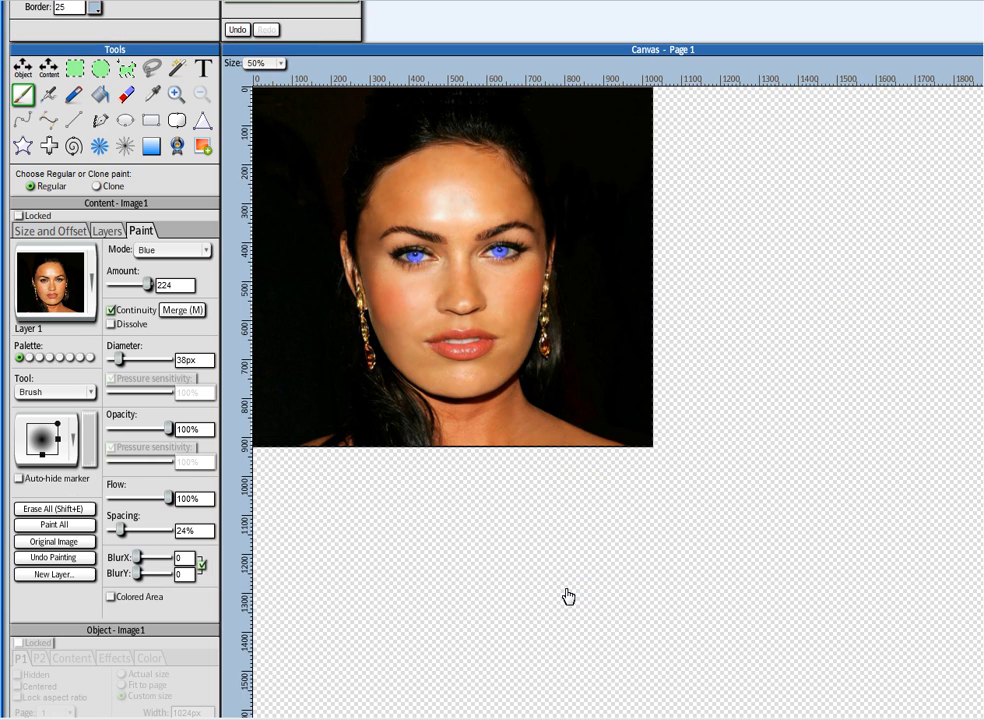
{"action": "scroll", "coordinate": [567, 597], "scroll_direction": "up", "scroll_amount": 3}
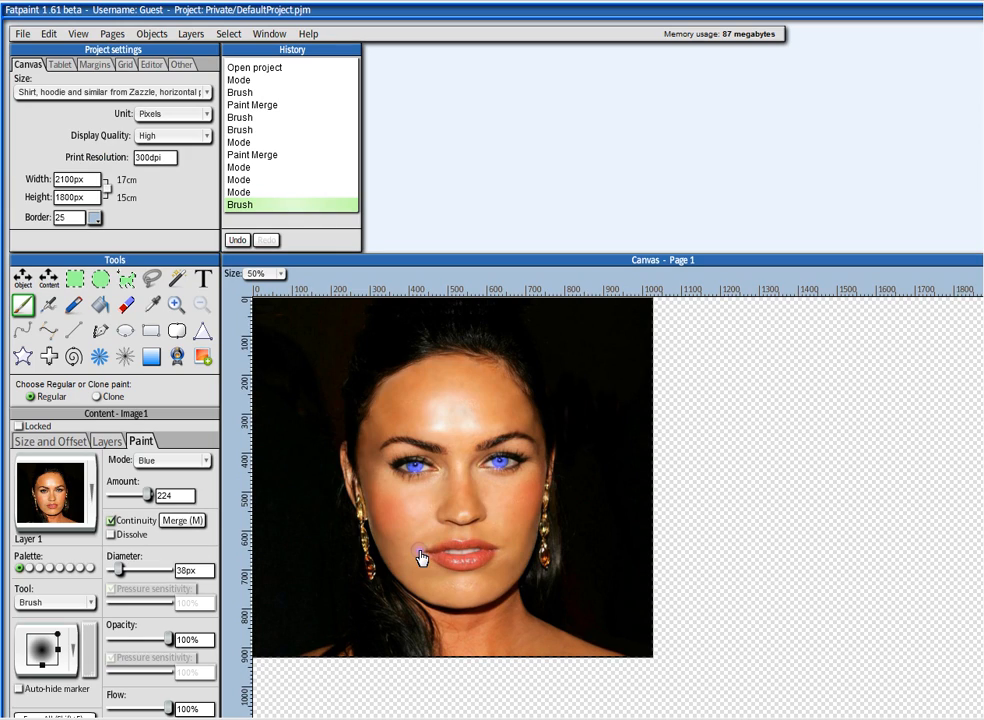
Finish editing the retouched photo and start adding a new image object from Flickr's "acne face" results
{"action": "left_click", "coordinate": [23, 279]}
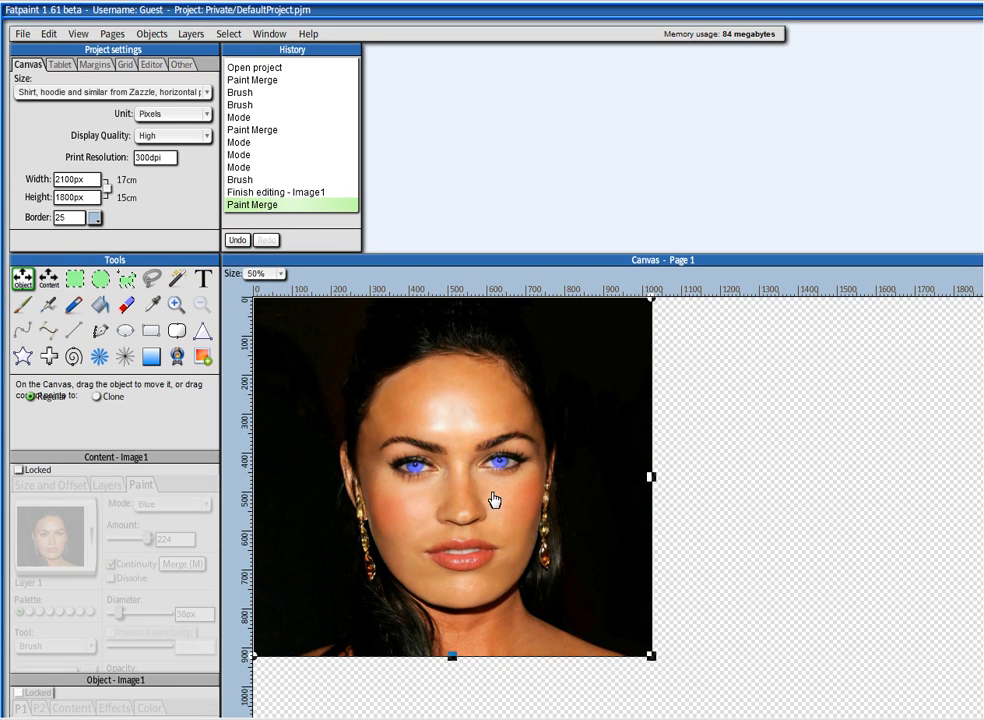
{"action": "left_click", "coordinate": [152, 34]}
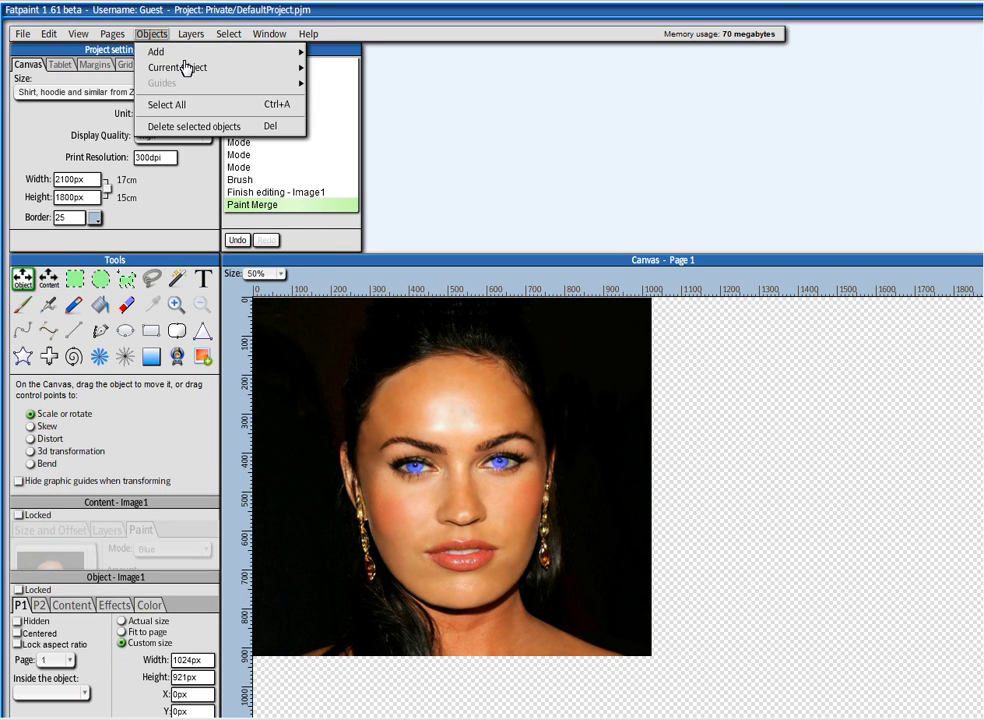
{"action": "mouse_move", "coordinate": [190, 56]}
{"action": "left_click", "coordinate": [360, 75]}
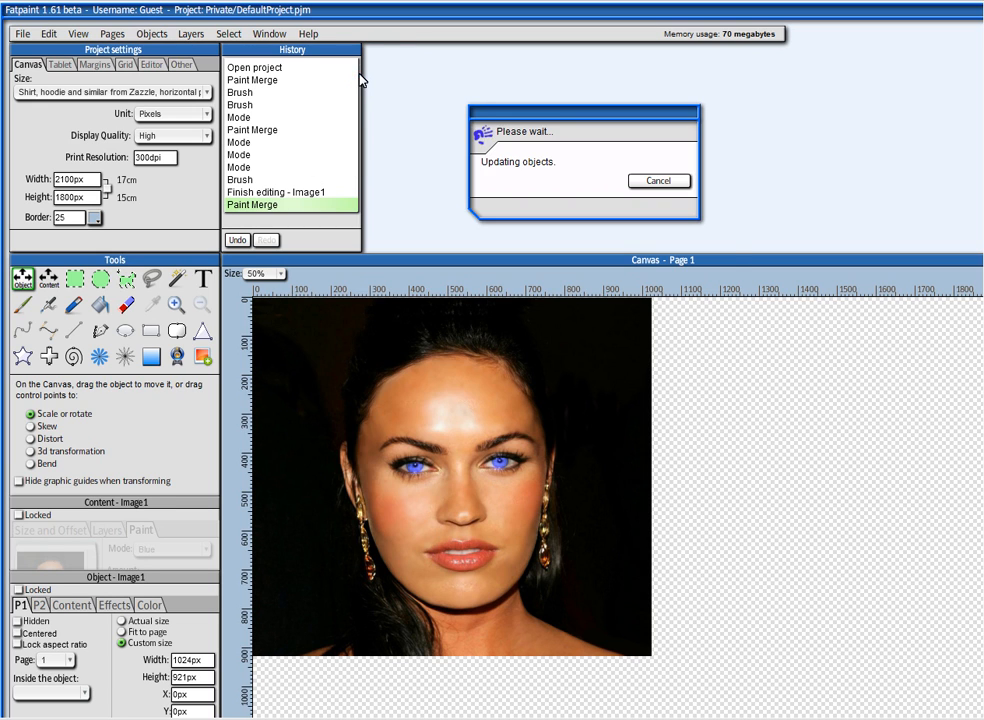
{"action": "left_click", "coordinate": [595, 445]}
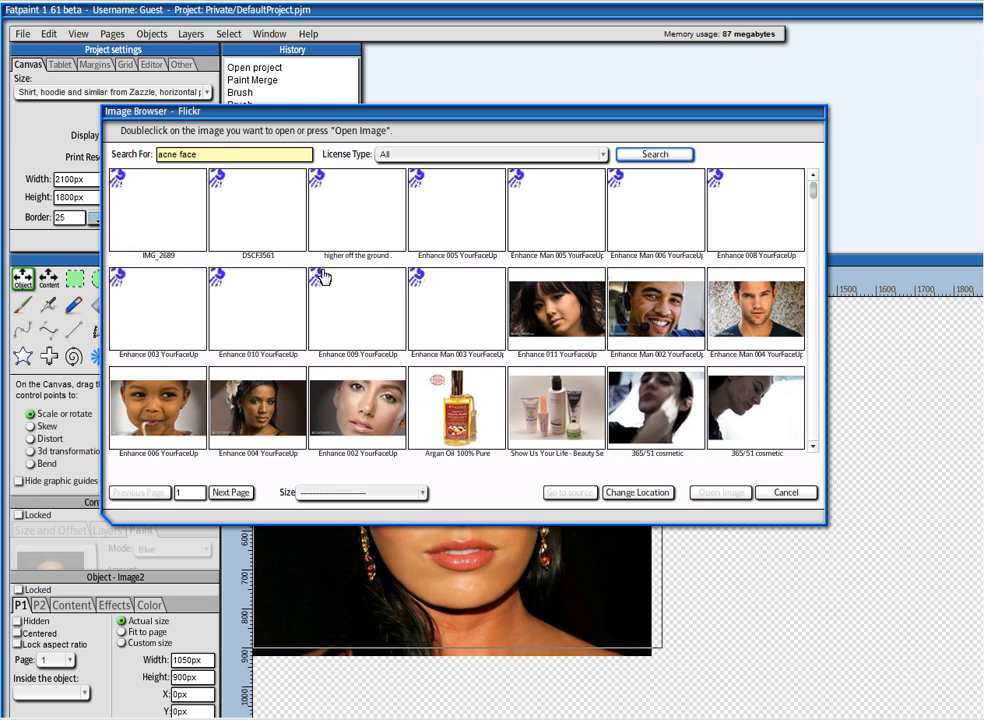
Find the unretouched portrait "Portriat #3" among the Flickr results and open it at Large size (1024px * 921px)
{"action": "scroll", "coordinate": [323, 277], "scroll_direction": "down", "scroll_amount": 4}
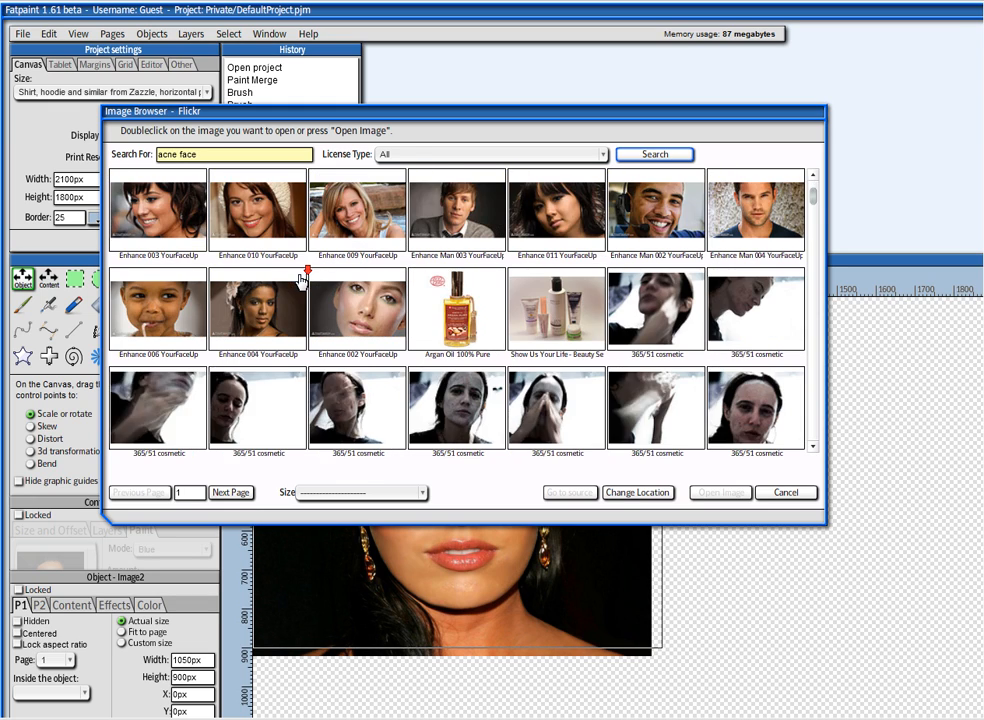
{"action": "scroll", "coordinate": [302, 280], "scroll_direction": "down", "scroll_amount": 5}
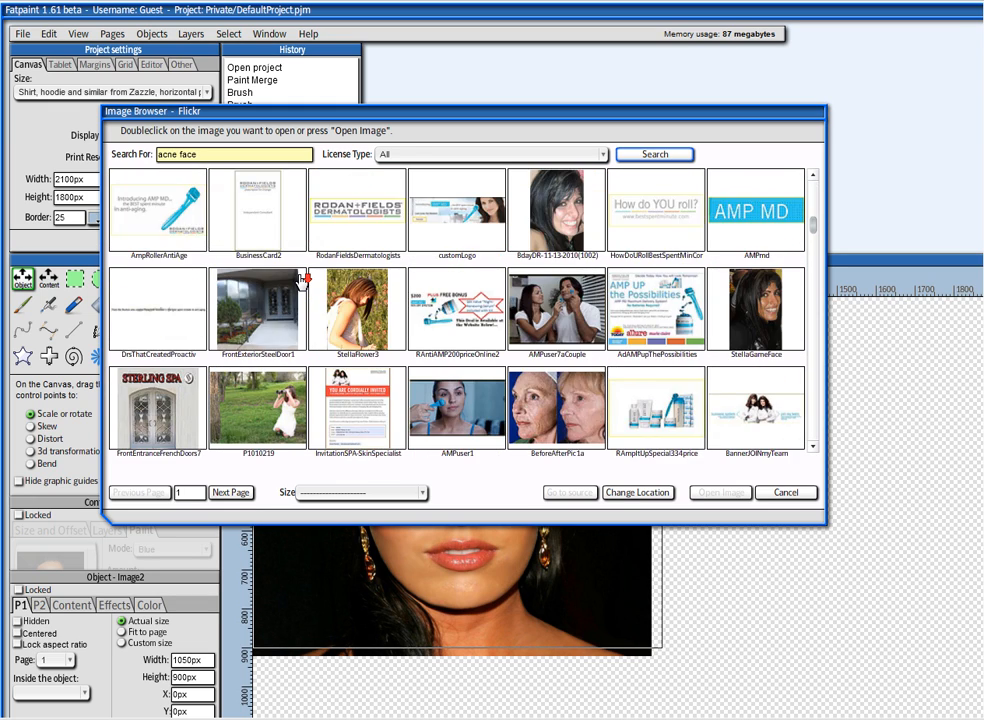
{"action": "scroll", "coordinate": [302, 280], "scroll_direction": "down", "scroll_amount": 8}
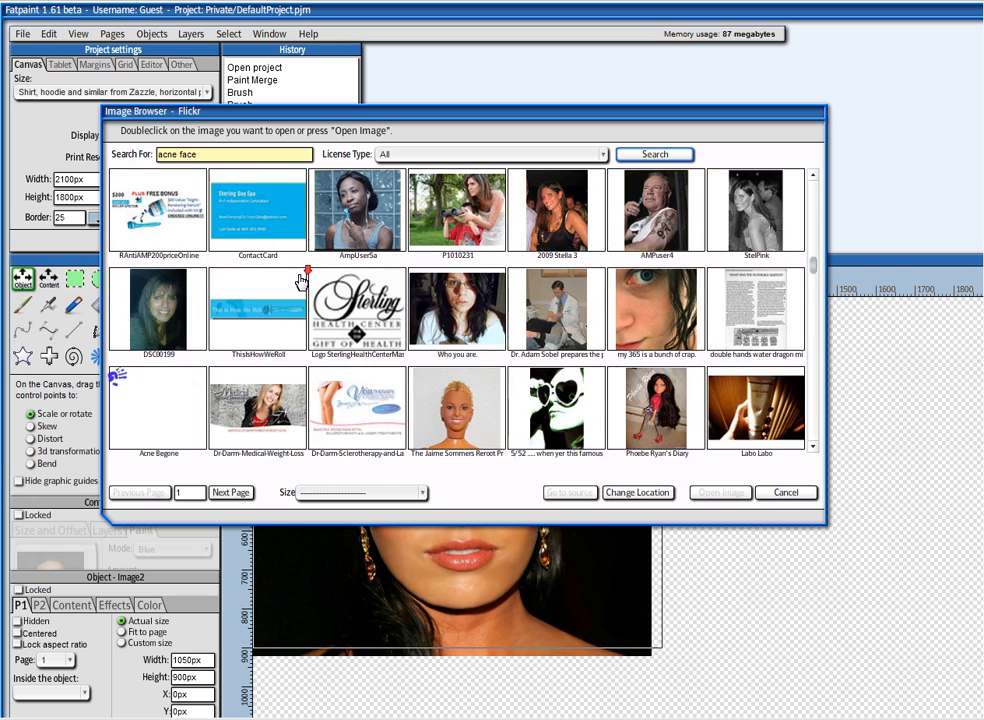
{"action": "left_click", "coordinate": [157, 298]}
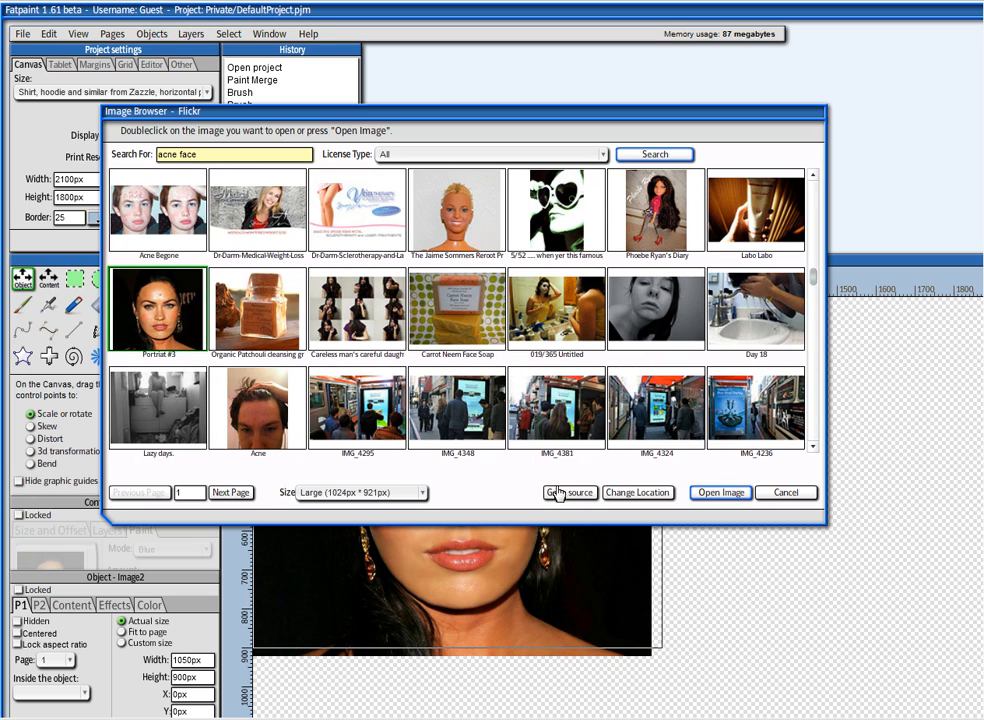
{"action": "left_click", "coordinate": [722, 493]}
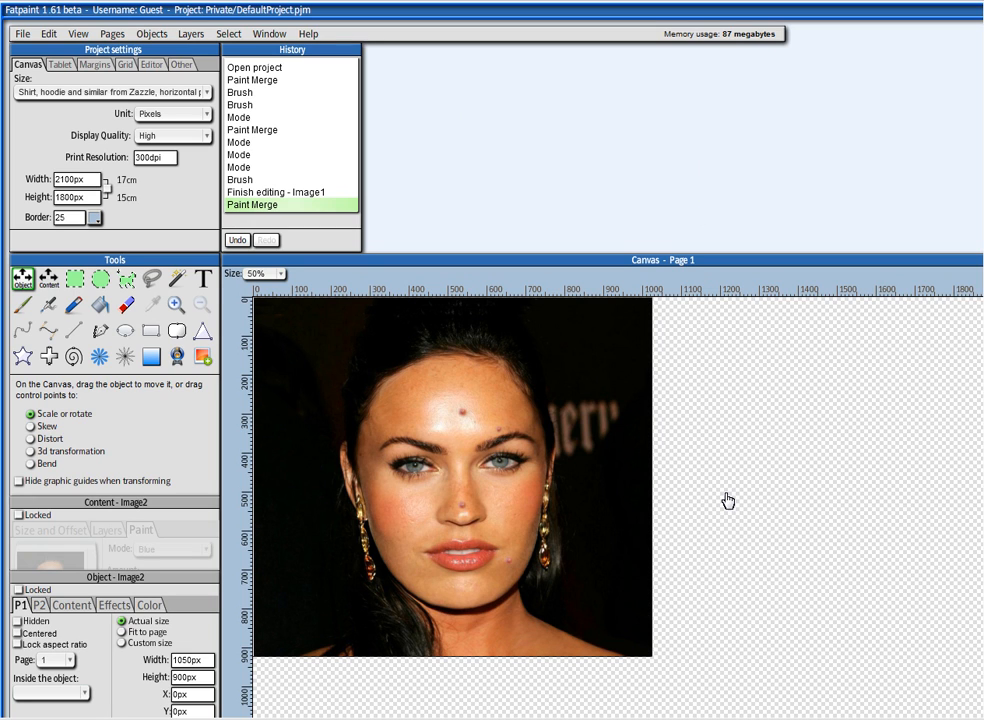
Move the unretouched photo beside the retouched one, at about X 1036 px and Y 6 px
{"action": "left_click_drag", "start_coordinate": [394, 532], "coordinate": [773, 527]}
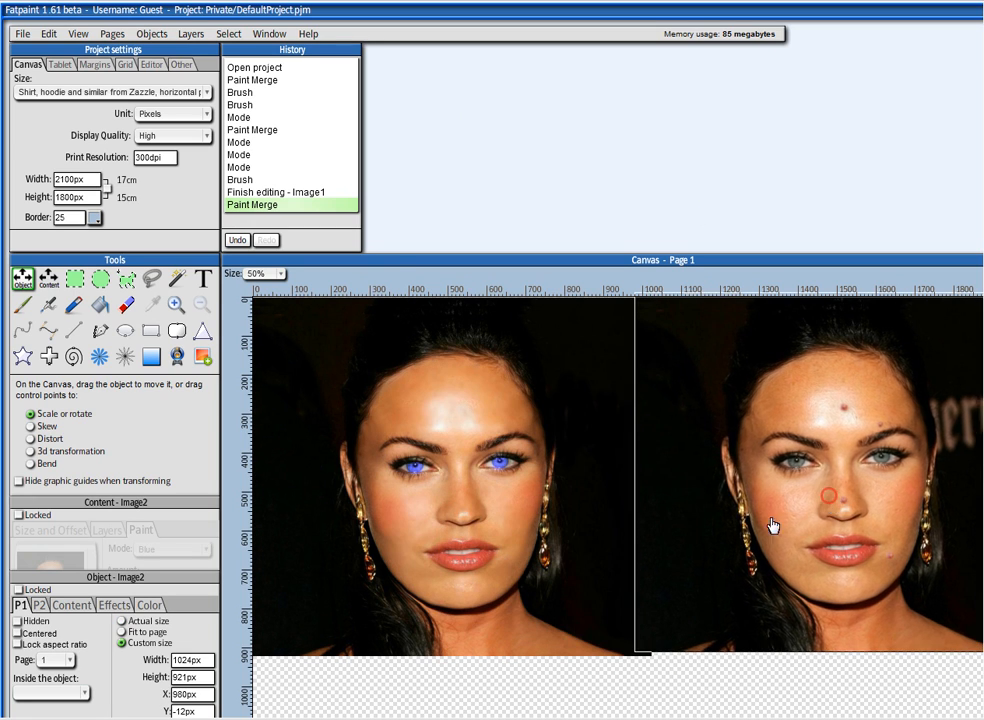
{"action": "left_click", "coordinate": [709, 331]}
{"action": "left_click_drag", "start_coordinate": [709, 331], "coordinate": [736, 338]}
{"action": "scroll", "coordinate": [927, 345], "scroll_direction": "right", "scroll_amount": 3}
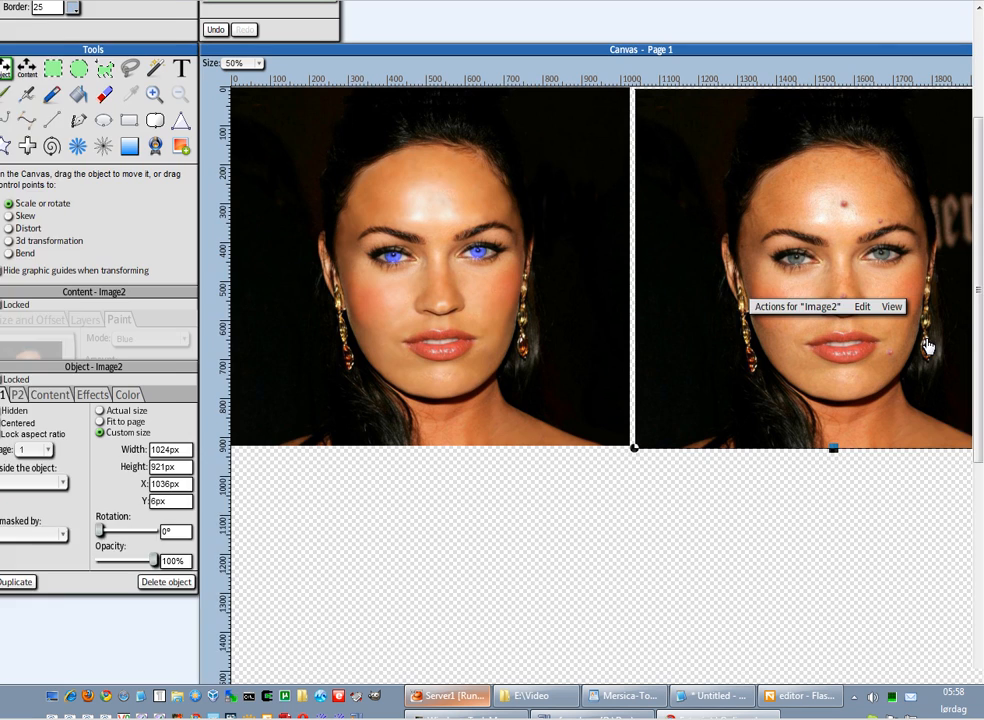
{"action": "scroll", "coordinate": [918, 347], "scroll_direction": "right", "scroll_amount": 3}
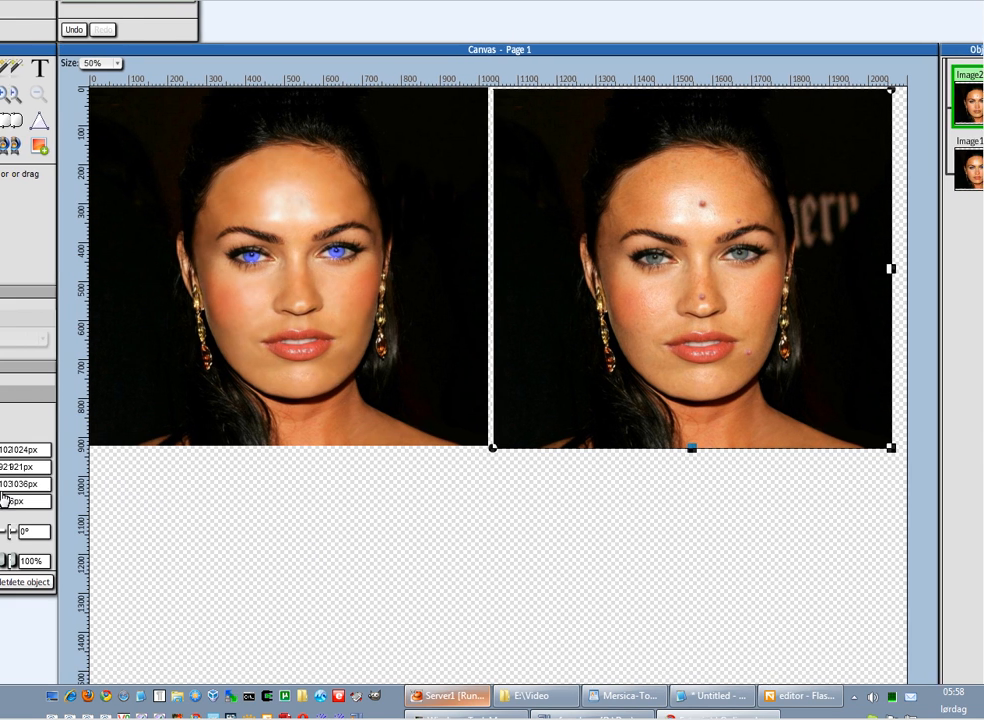
{"action": "scroll", "coordinate": [143, 460], "scroll_direction": "left", "scroll_amount": 3}
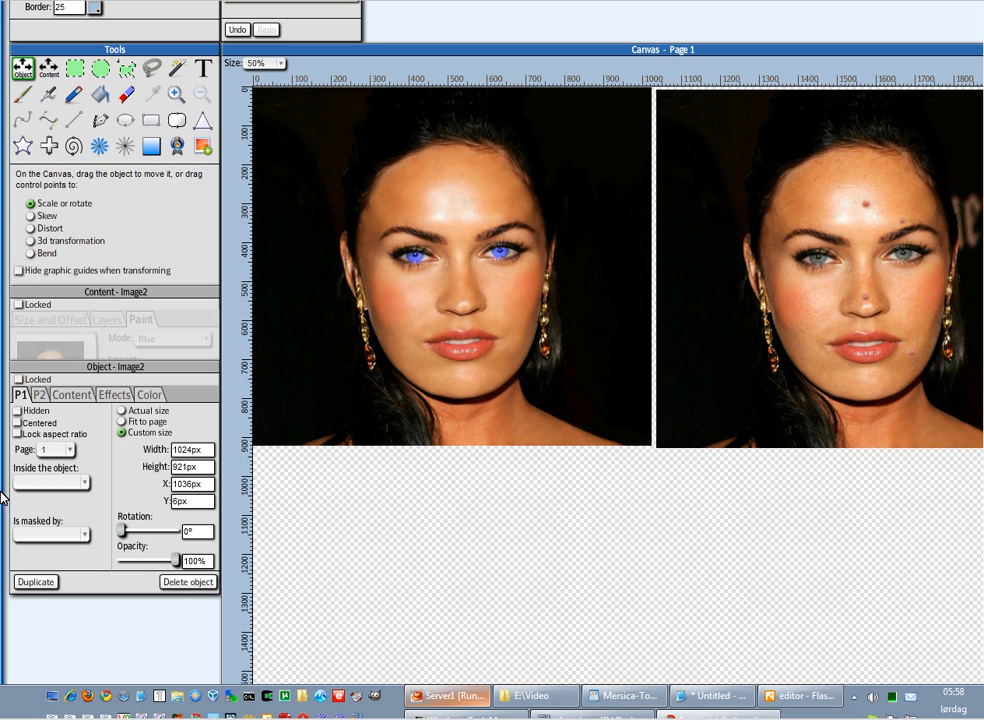
Try a saturation of 30 on the unretouched photo, undo it, and set the retouched photo's saturation to 15
{"action": "left_click", "coordinate": [143, 396]}
{"action": "left_click_drag", "start_coordinate": [137, 484], "coordinate": [139, 485]}
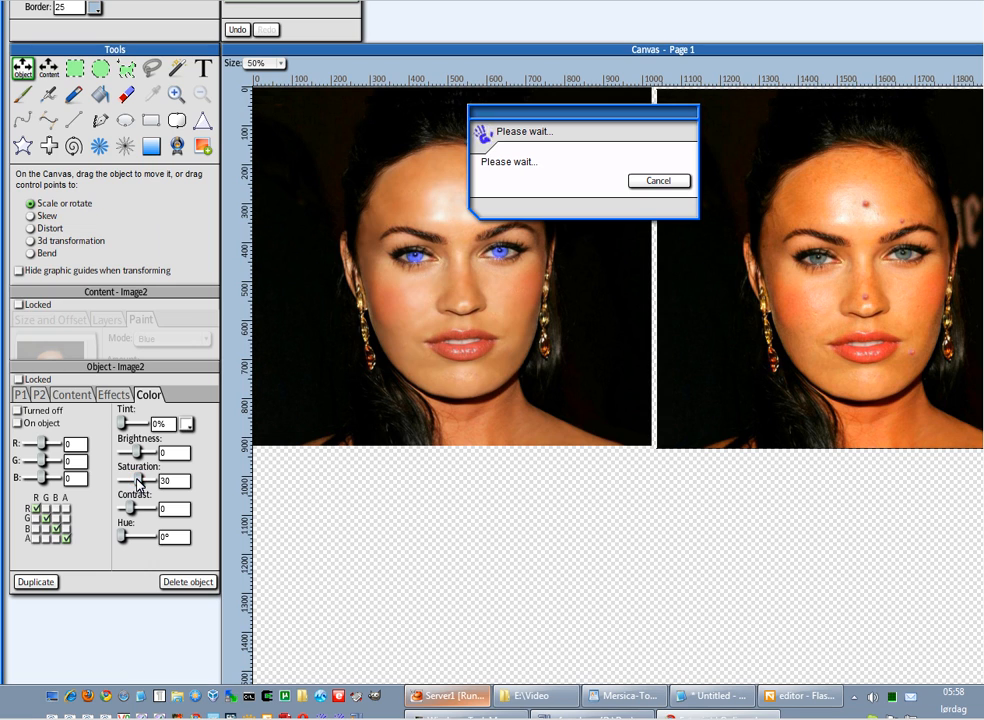
{"action": "left_click", "coordinate": [237, 30]}
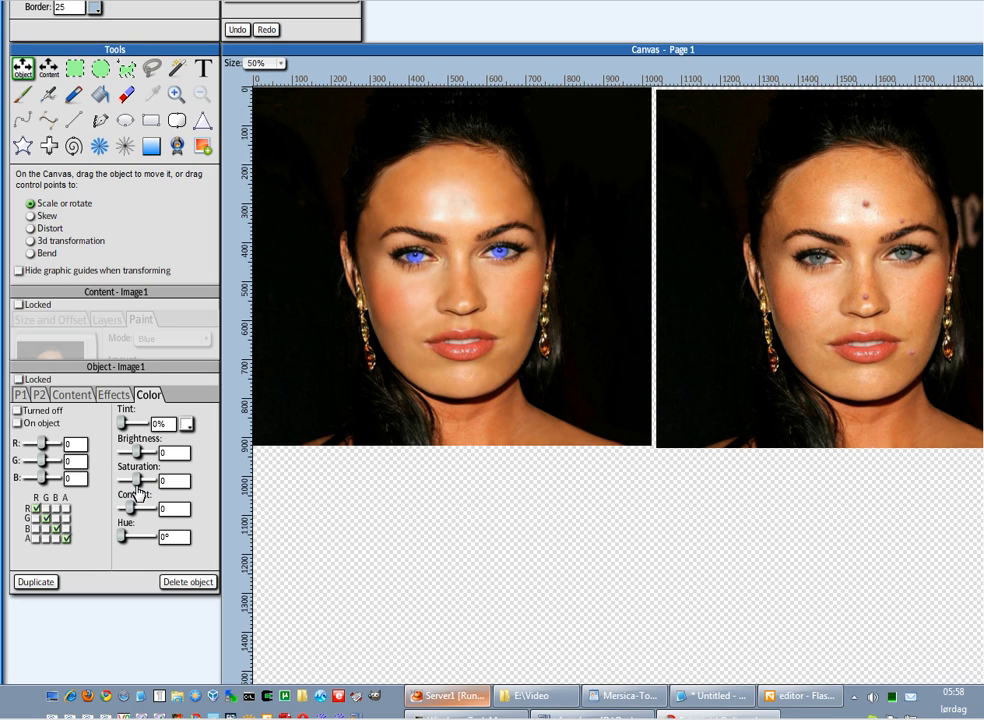
{"action": "left_click_drag", "start_coordinate": [136, 482], "coordinate": [139, 482]}
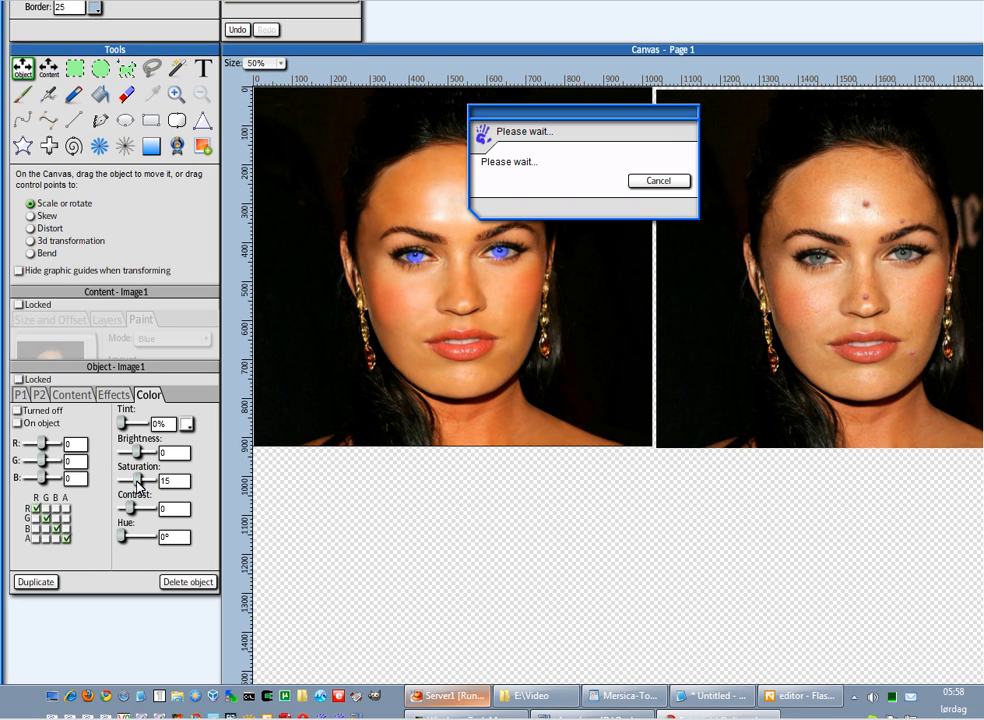
Set the gamma of Layer 1 in the retouched photo to 105
{"action": "left_click", "coordinate": [117, 322]}
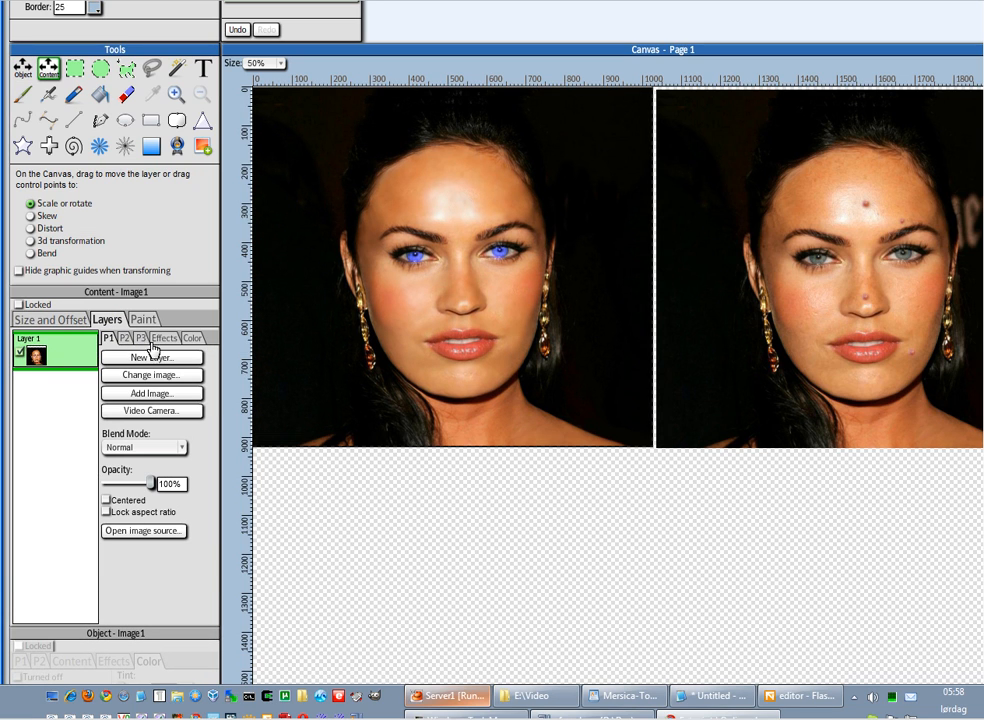
{"action": "left_click", "coordinate": [189, 338]}
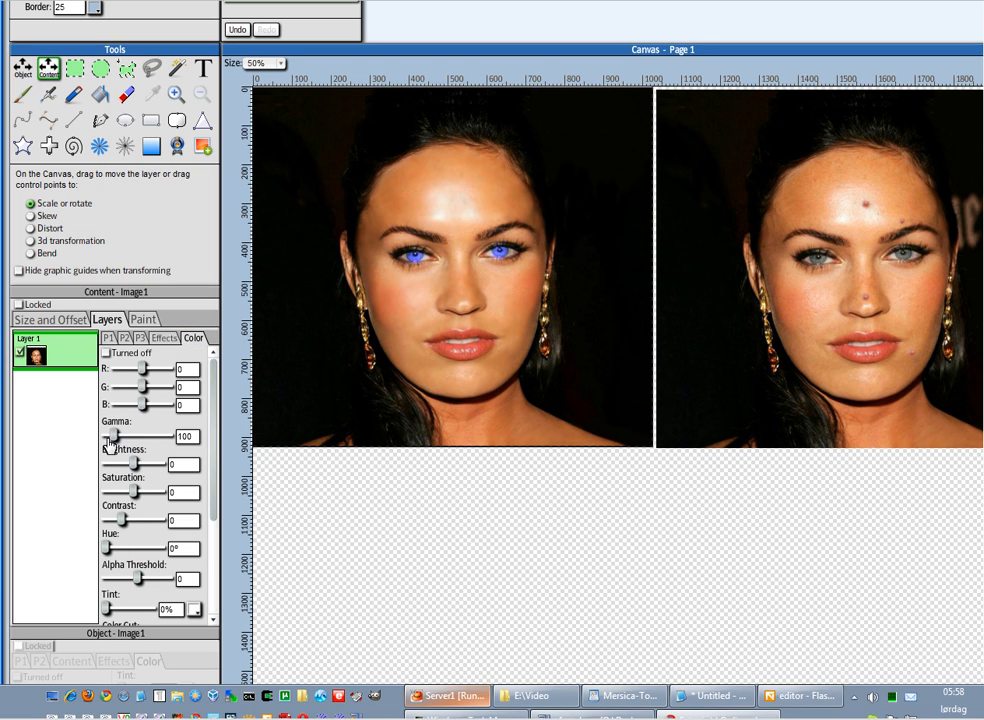
{"action": "left_click_drag", "start_coordinate": [112, 438], "coordinate": [113, 441]}
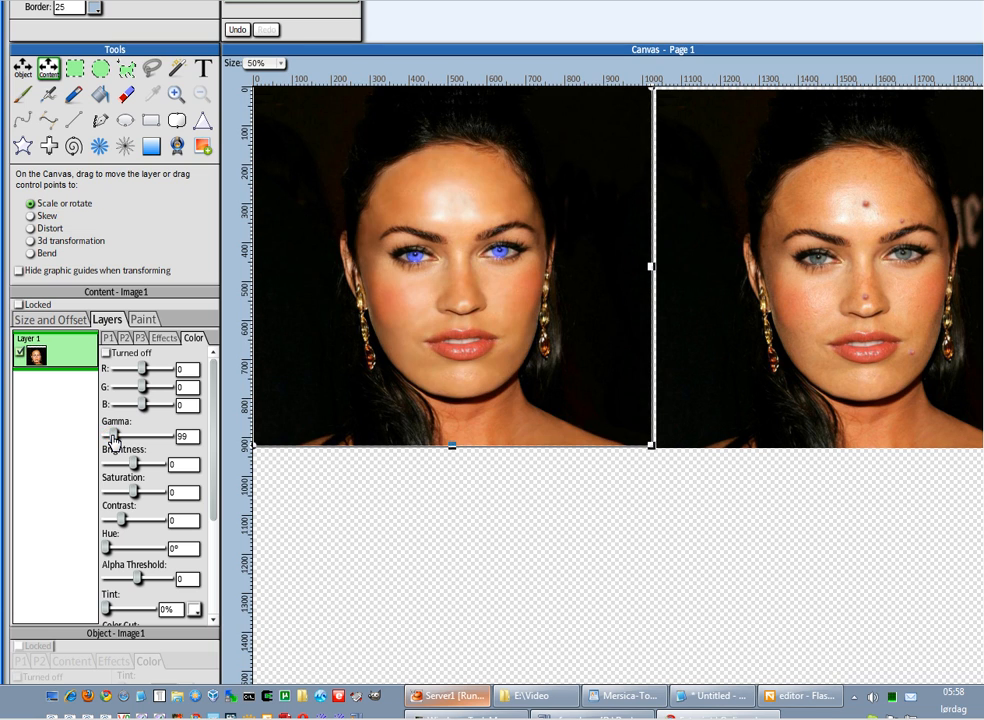
{"action": "scroll", "coordinate": [334, 531], "scroll_direction": "down", "scroll_amount": 3}
{"action": "scroll", "coordinate": [152, 463], "scroll_direction": "up", "scroll_amount": 3}
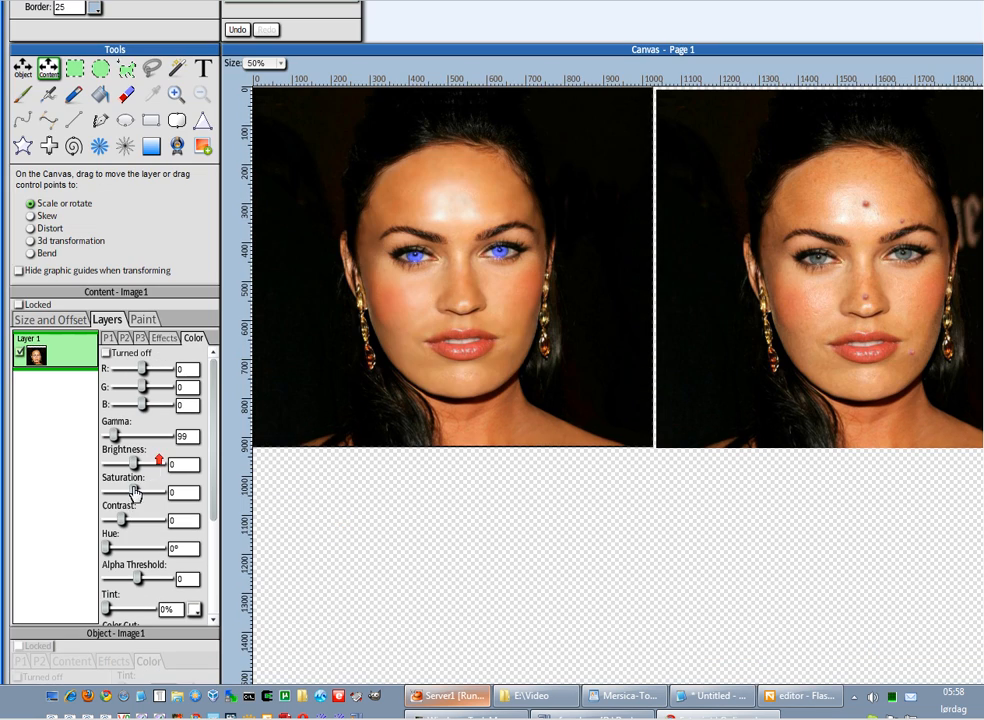
{"action": "left_click_drag", "start_coordinate": [113, 437], "coordinate": [115, 437]}
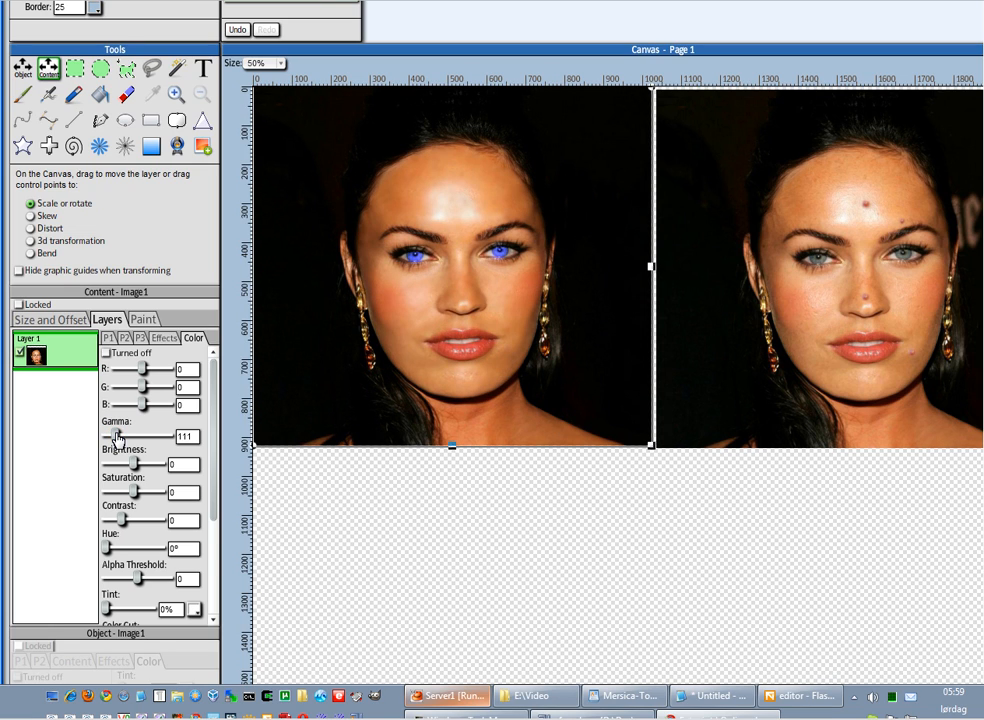
{"action": "left_click_drag", "start_coordinate": [117, 437], "coordinate": [114, 437]}
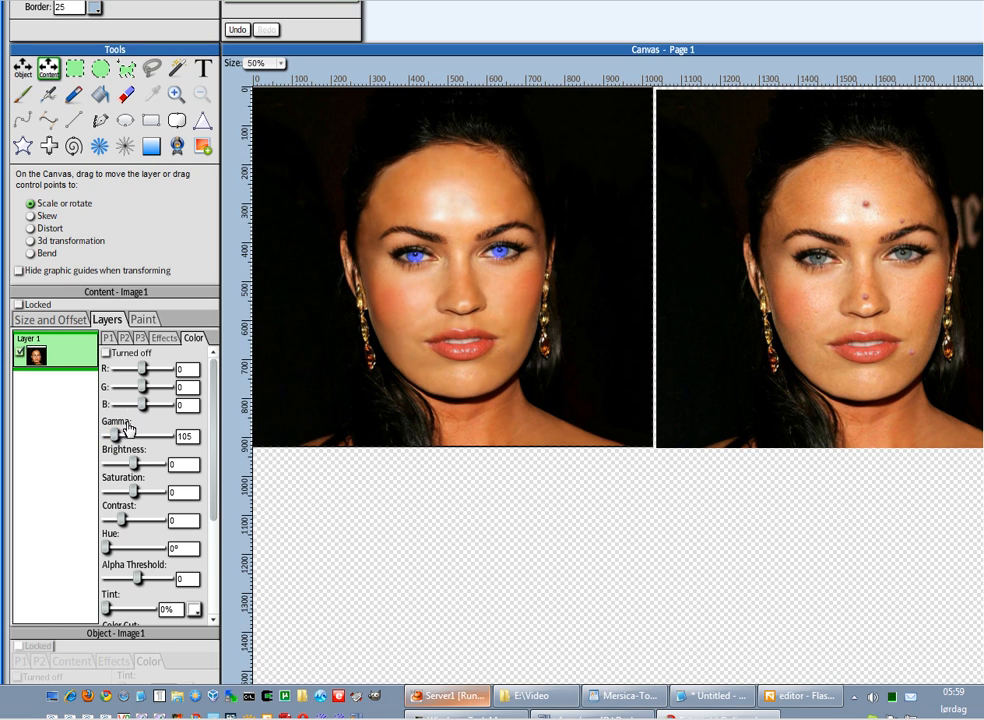
Delete the unretouched comparison photo and move the retouched portrait slightly inward from the page's corner
{"action": "left_click", "coordinate": [33, 70]}
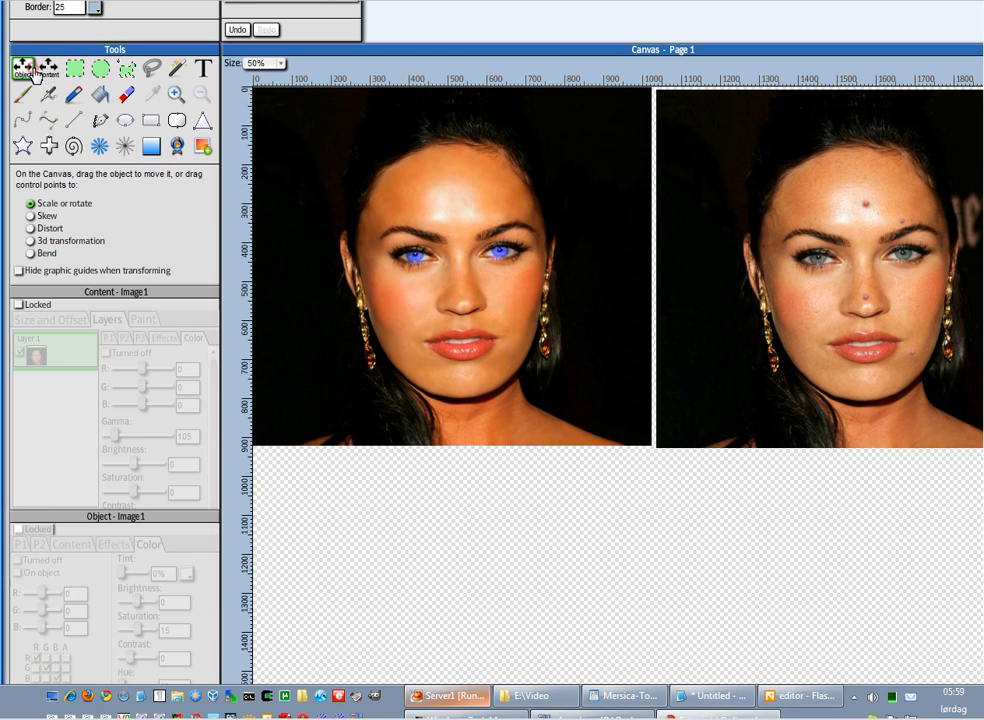
{"action": "left_click", "coordinate": [562, 402]}
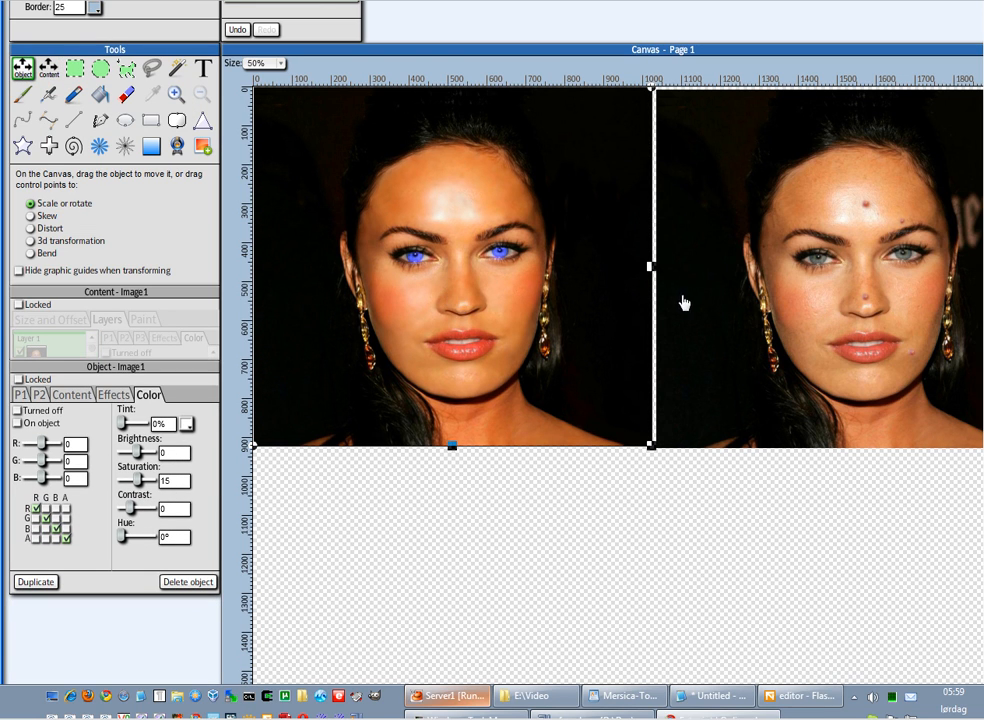
{"action": "left_click", "coordinate": [747, 226]}
{"action": "left_click", "coordinate": [805, 191]}
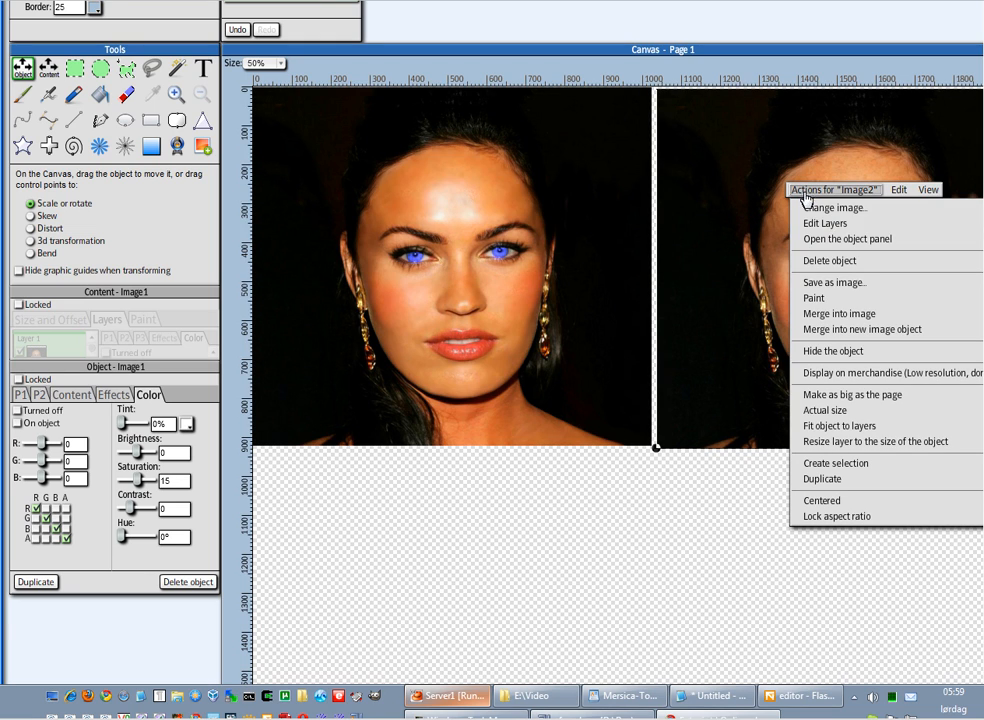
{"action": "left_click", "coordinate": [829, 263]}
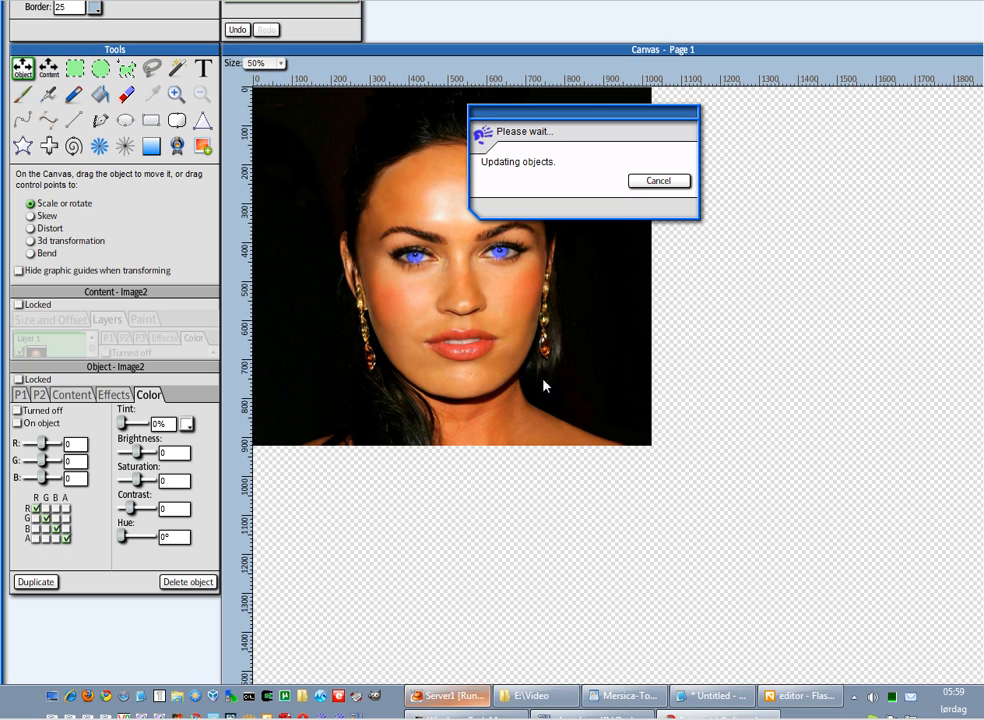
{"action": "left_click_drag", "start_coordinate": [423, 268], "coordinate": [450, 288]}
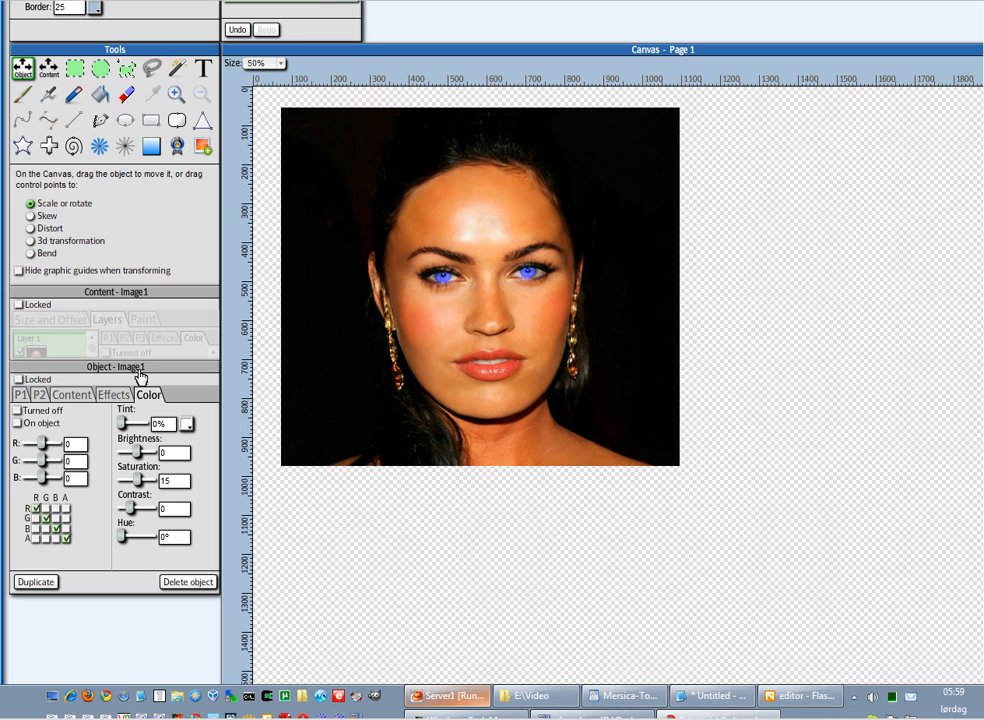
Enable a radial Alpha Radial Gradient on Layer 1 and shift its black stop outward, leaving only the black and white stops
{"action": "left_click", "coordinate": [106, 320]}
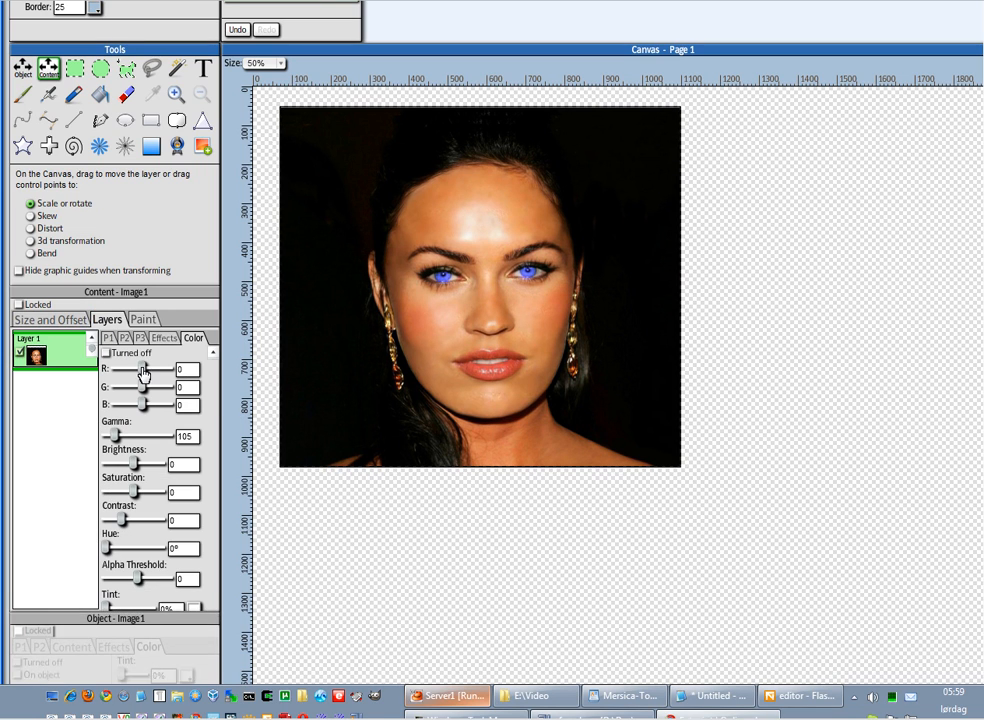
{"action": "left_click", "coordinate": [141, 338]}
{"action": "left_click_drag", "start_coordinate": [211, 406], "coordinate": [215, 501]}
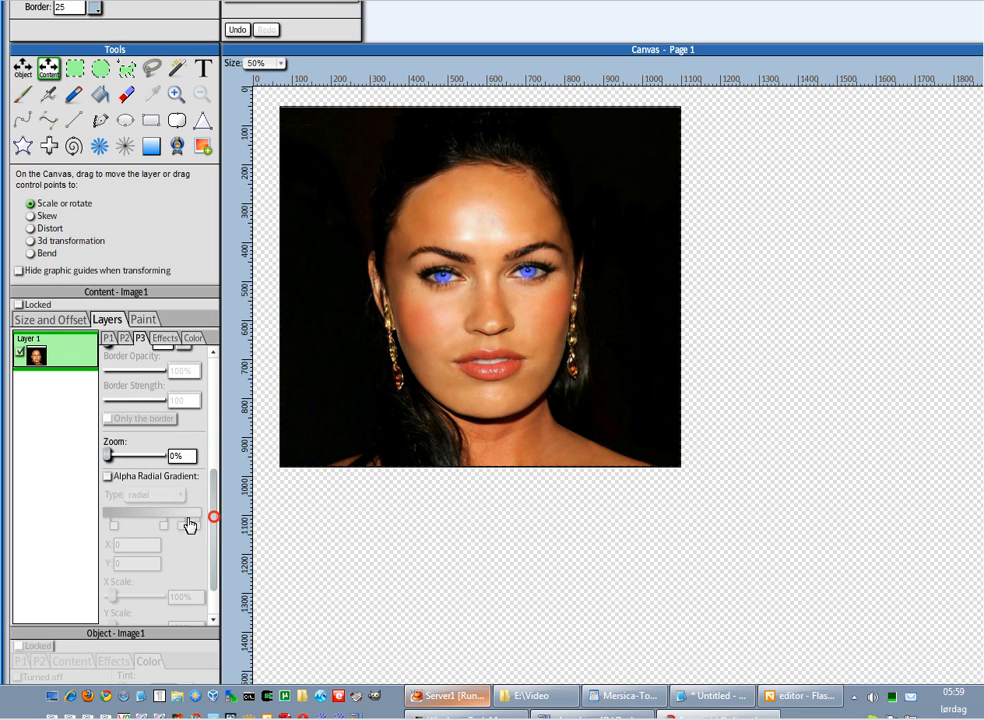
{"action": "left_click", "coordinate": [108, 477]}
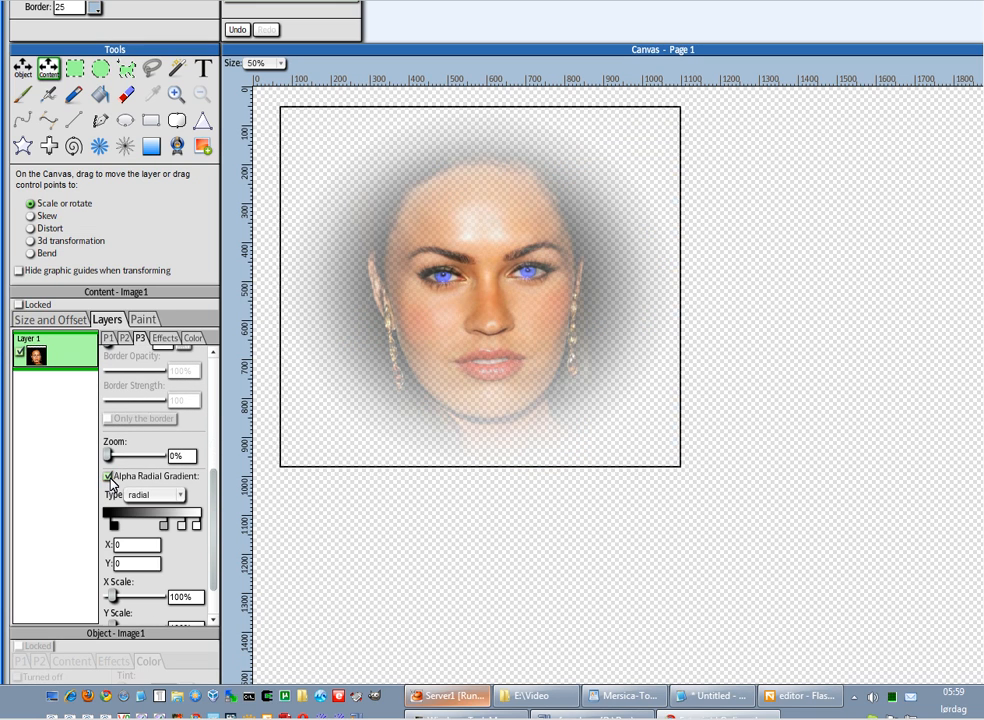
{"action": "left_click", "coordinate": [114, 526]}
{"action": "left_click_drag", "start_coordinate": [117, 532], "coordinate": [195, 533]}
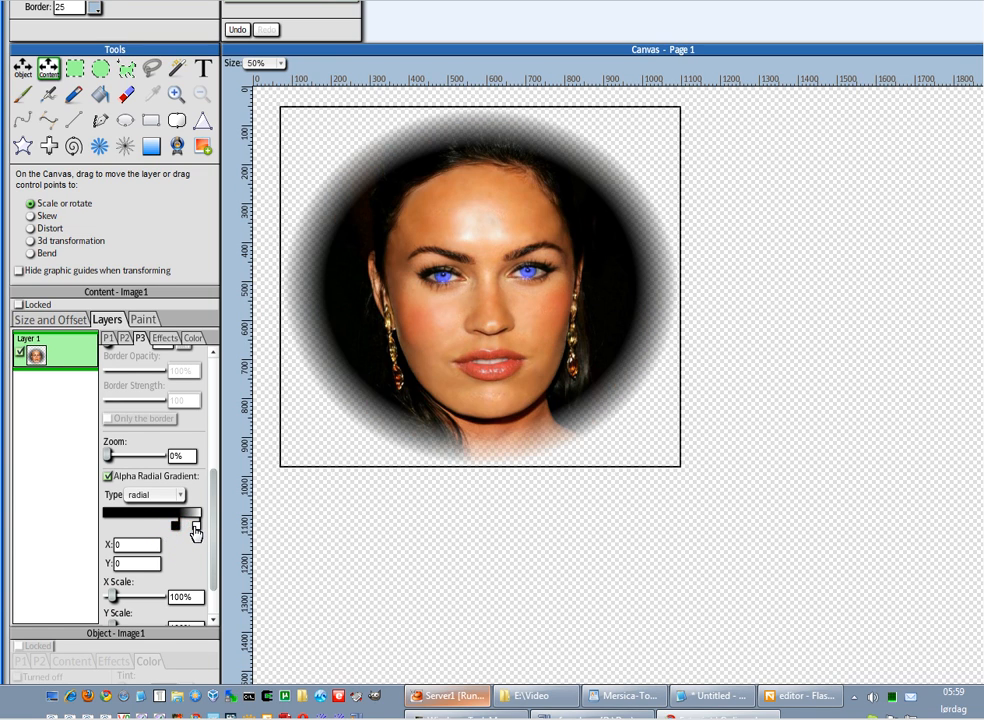
Narrow the portrait's faded edge by moving the gradient's black stop right up to the white one
{"action": "double_click", "coordinate": [196, 530]}
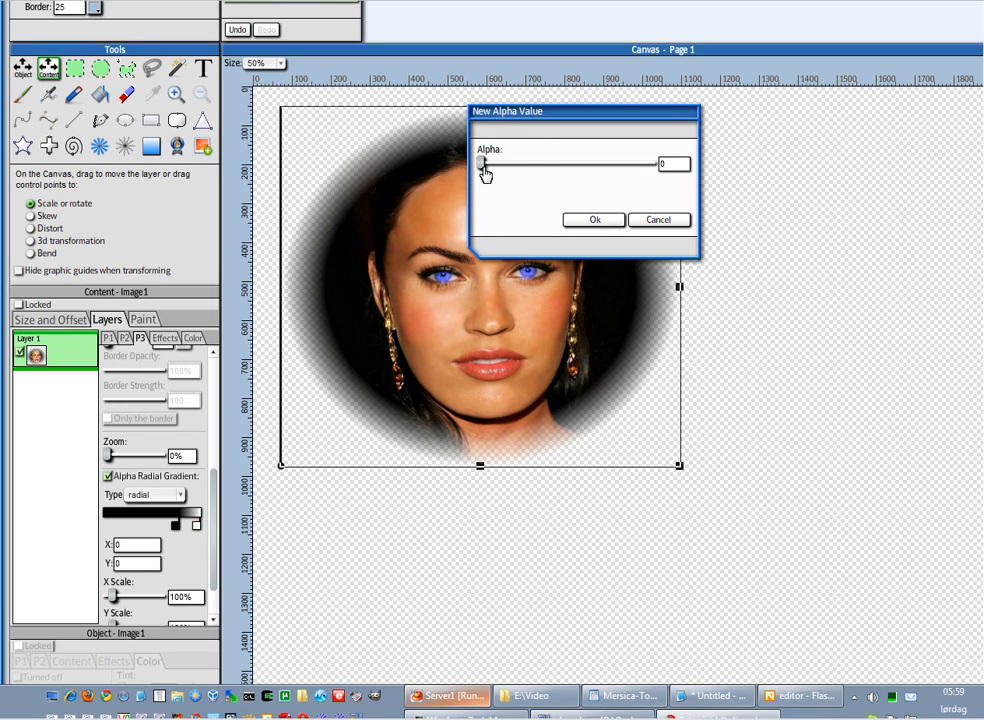
{"action": "left_click", "coordinate": [652, 219]}
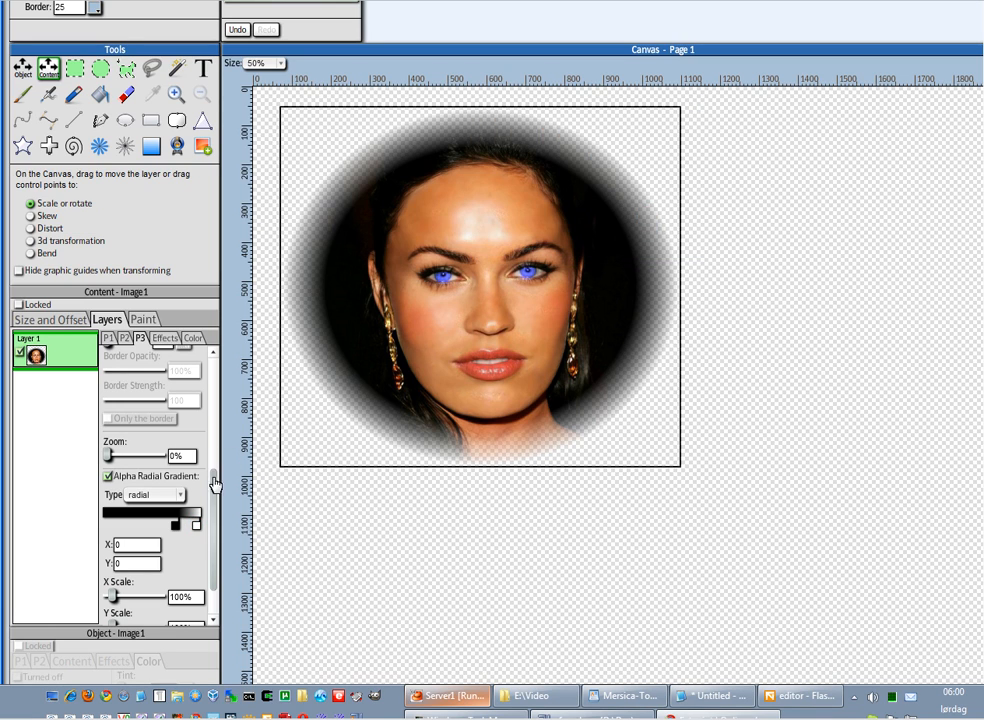
{"action": "left_click", "coordinate": [176, 531]}
{"action": "left_click", "coordinate": [181, 527]}
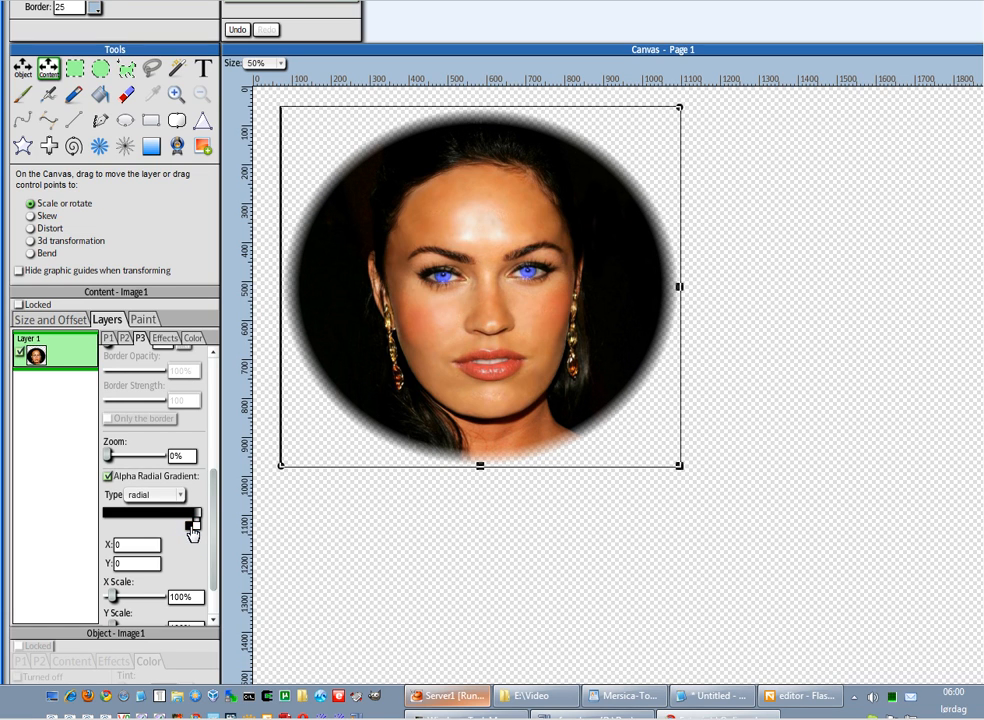
{"action": "left_click_drag", "start_coordinate": [192, 532], "coordinate": [194, 532]}
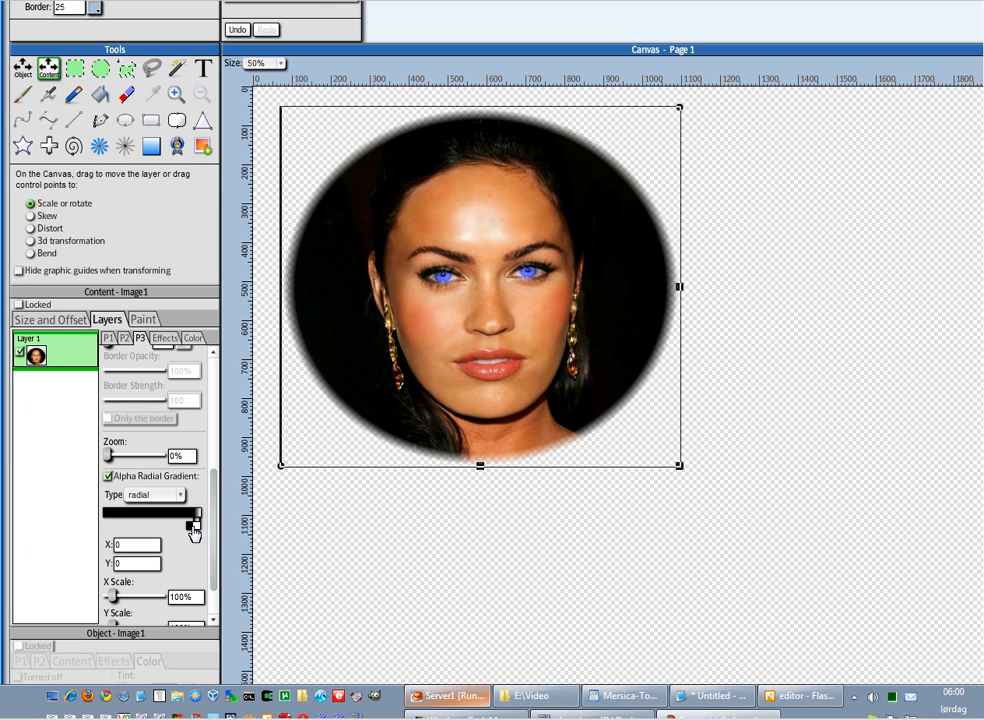
{"action": "left_click", "coordinate": [194, 532]}
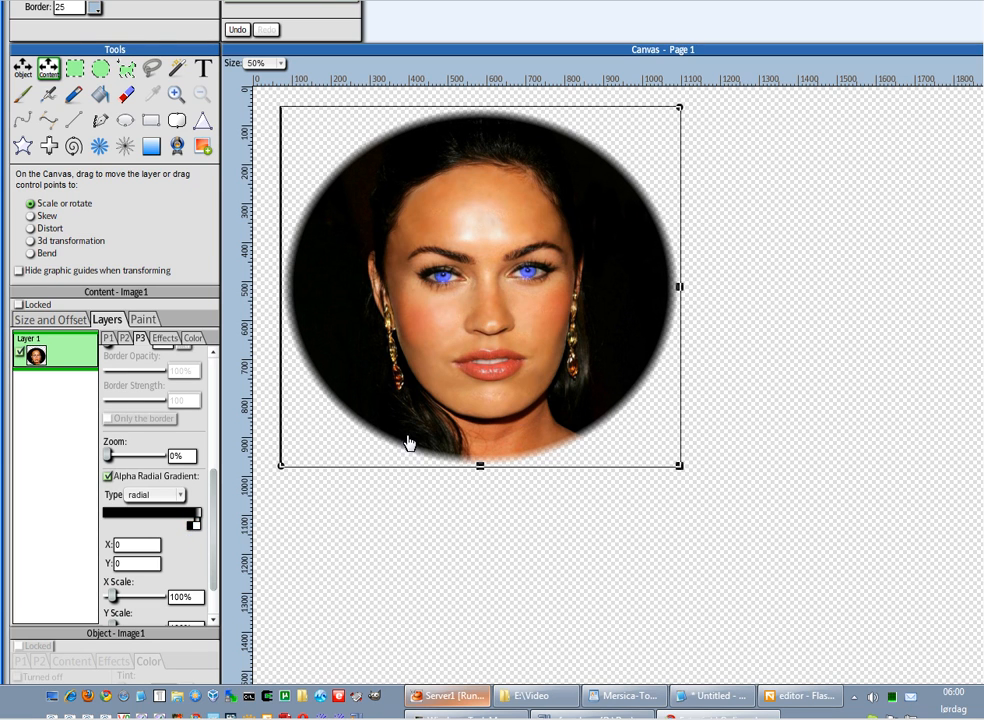
Select the oval portrait as an object and choose to display it on merchandise at low resolution
{"action": "scroll", "coordinate": [400, 435], "scroll_direction": "up", "scroll_amount": 4}
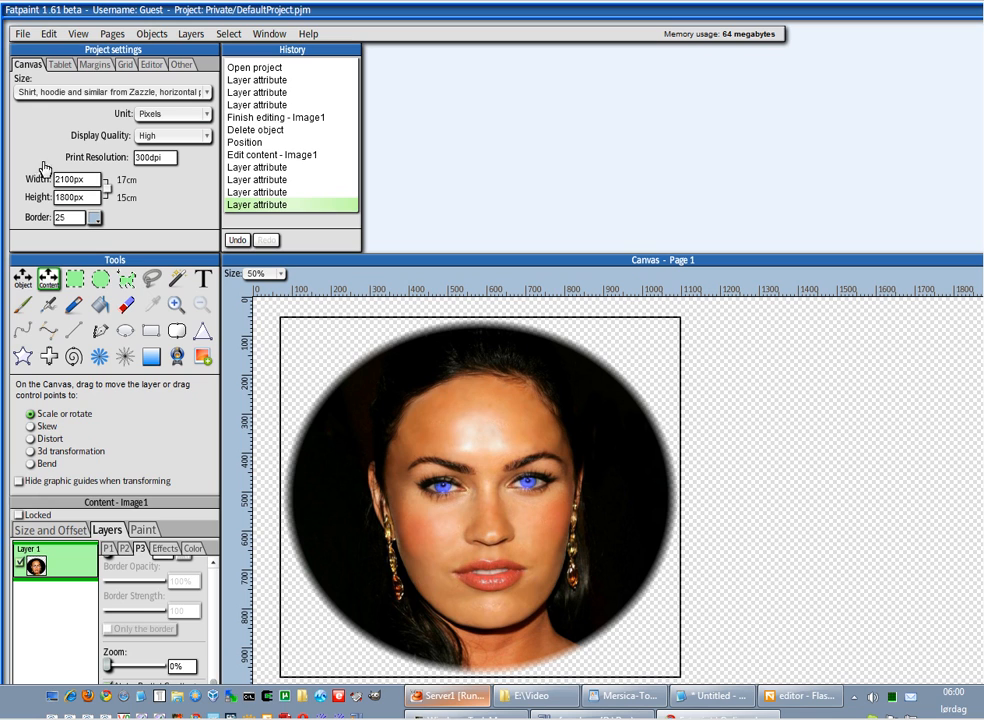
{"action": "left_click", "coordinate": [23, 273]}
{"action": "left_click", "coordinate": [567, 402]}
{"action": "scroll", "coordinate": [593, 334], "scroll_direction": "down", "scroll_amount": 3}
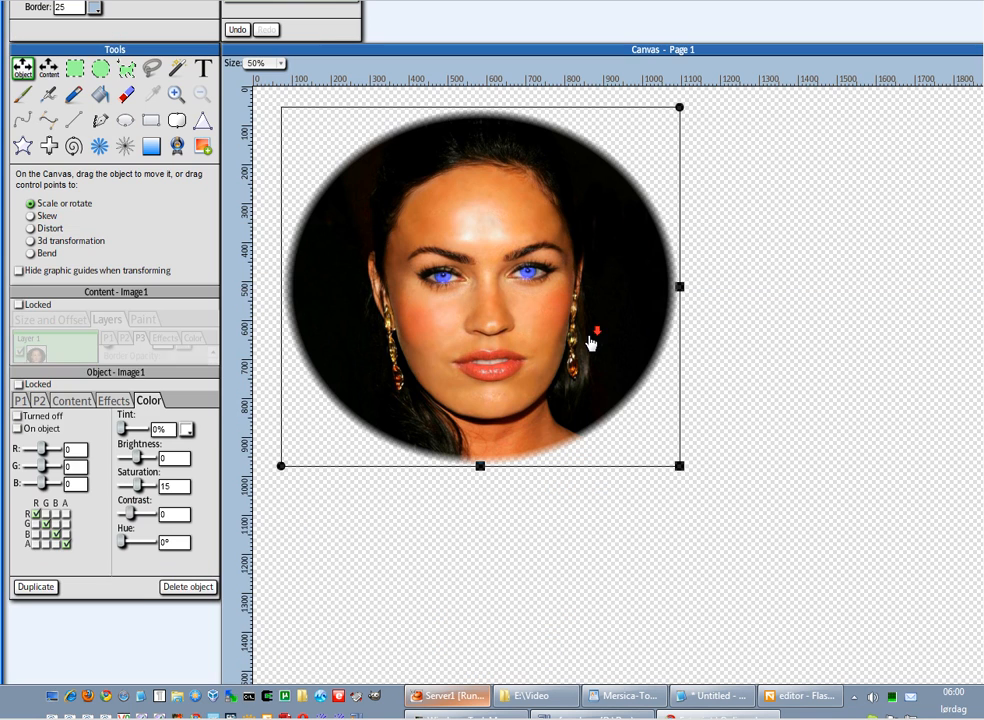
{"action": "left_click", "coordinate": [452, 226]}
{"action": "left_click", "coordinate": [509, 190]}
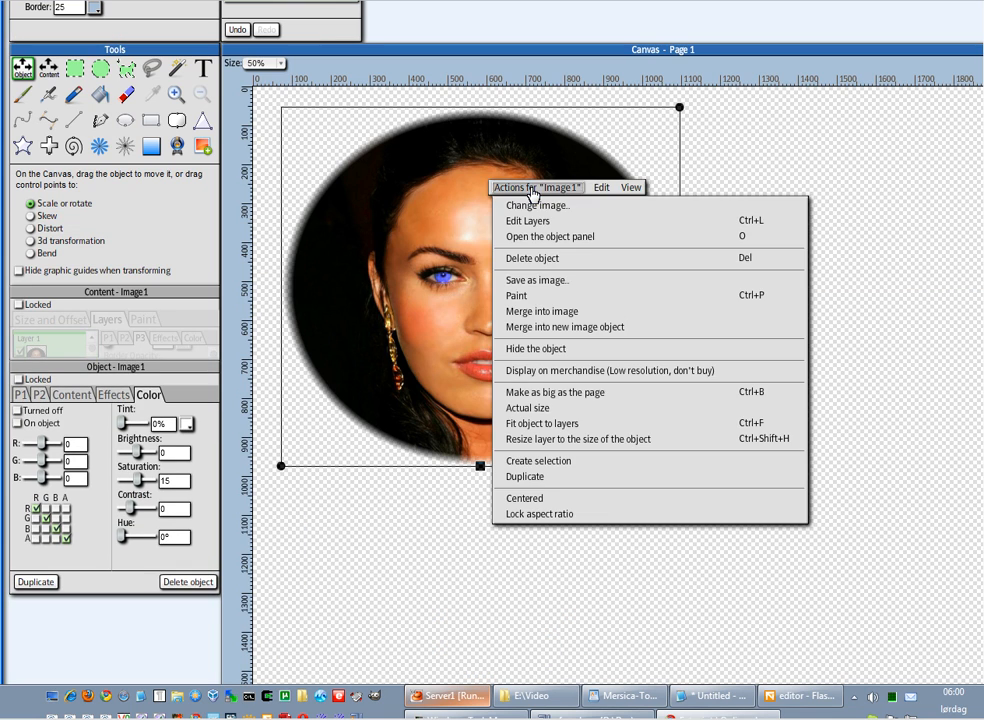
{"action": "left_click", "coordinate": [533, 371]}
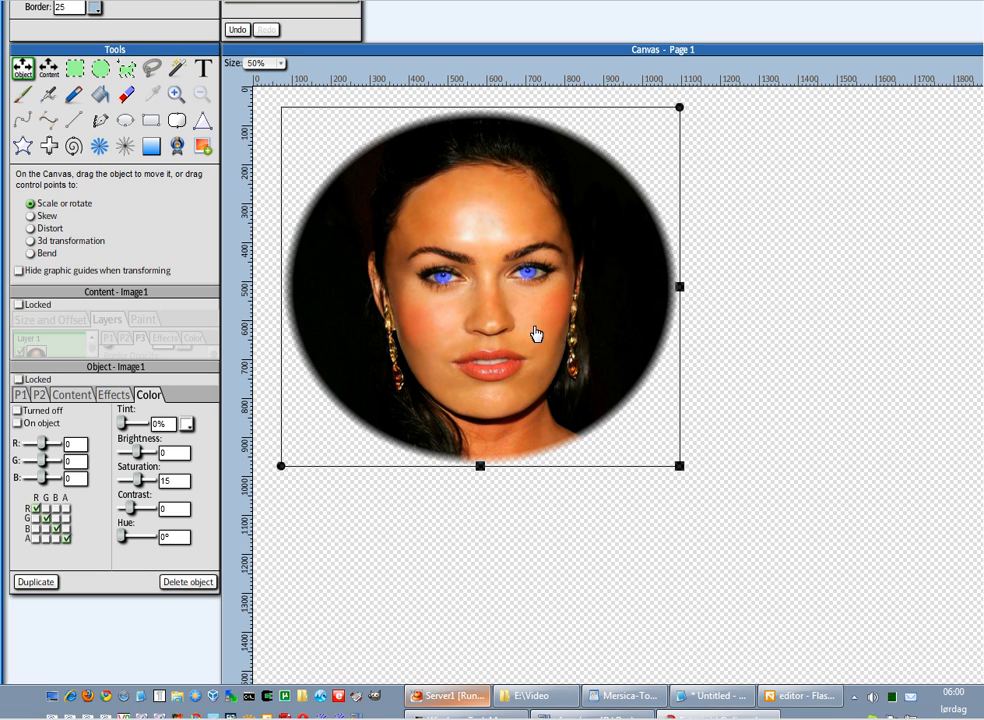
Use Image1 as the front image for Shirts & hoodies and view the products in the shop without buying
{"action": "scroll", "coordinate": [900, 307], "scroll_direction": "right", "scroll_amount": 3}
{"action": "scroll", "coordinate": [974, 307], "scroll_direction": "right", "scroll_amount": 3}
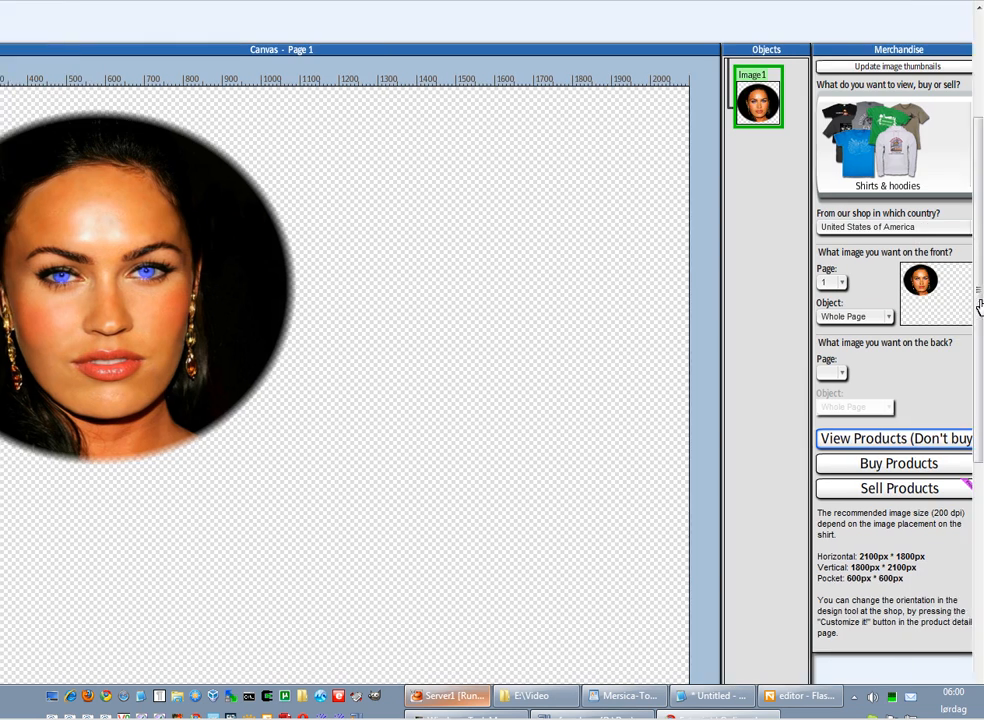
{"action": "left_click", "coordinate": [852, 316]}
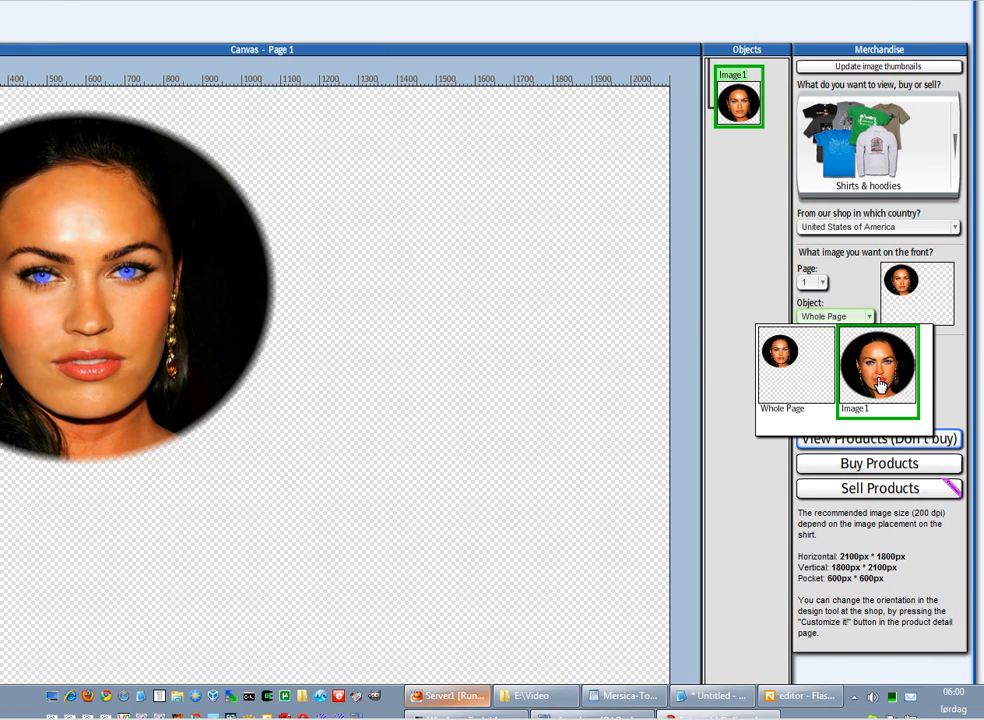
{"action": "left_click", "coordinate": [850, 358]}
{"action": "left_click", "coordinate": [836, 445]}
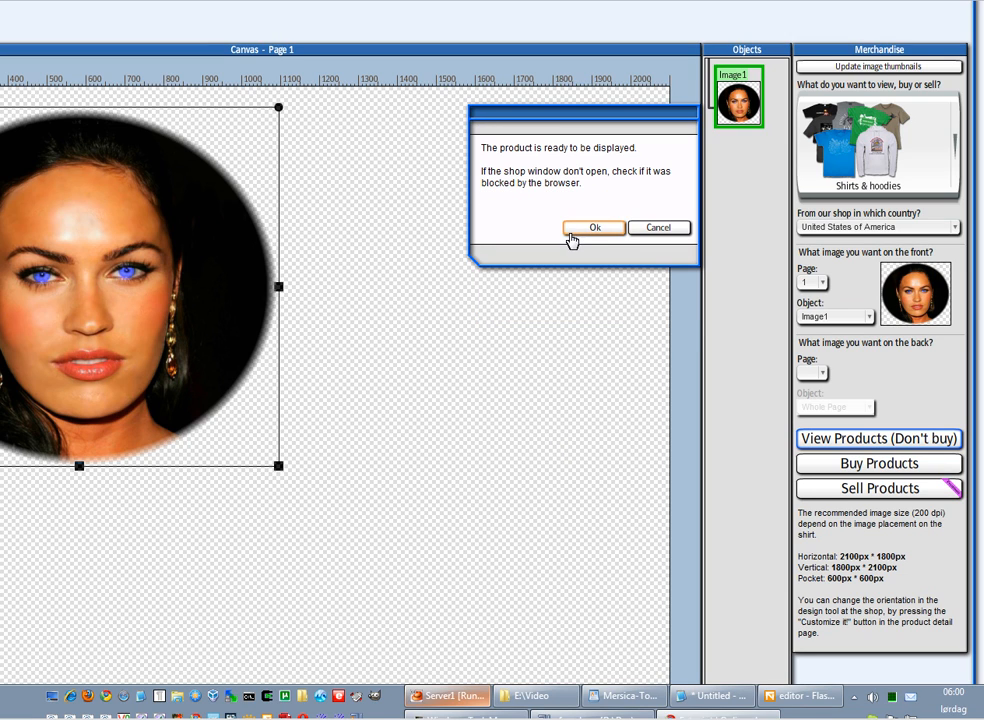
{"action": "left_click", "coordinate": [569, 231]}
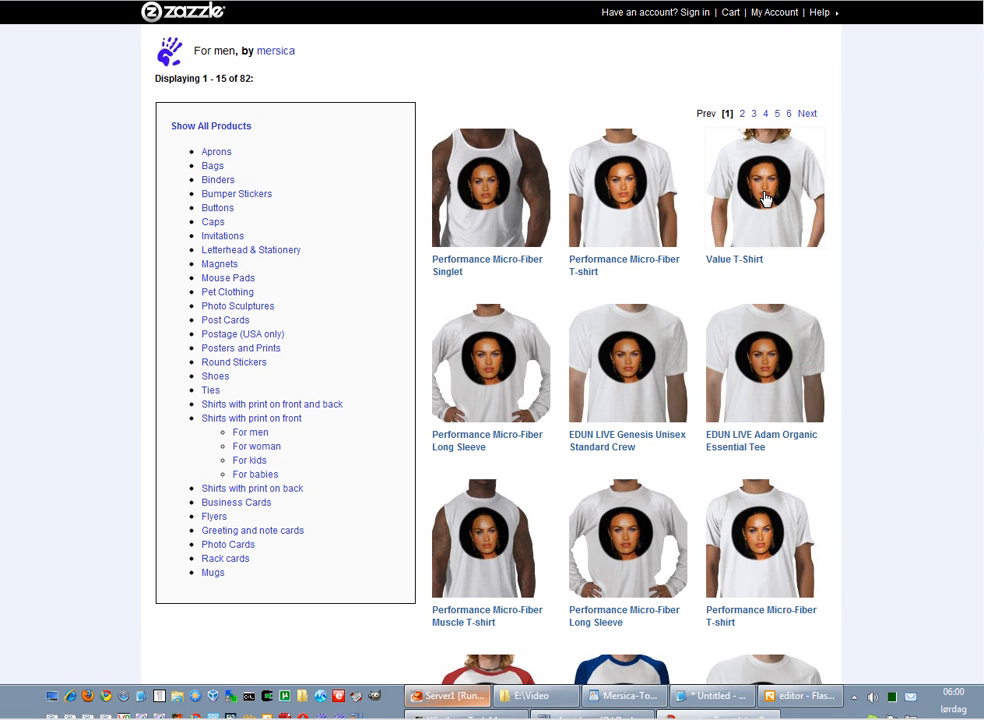
Open the Value T-Shirt on Zazzle and examine the portrait print in the enlarged model view
{"action": "left_click", "coordinate": [765, 199]}
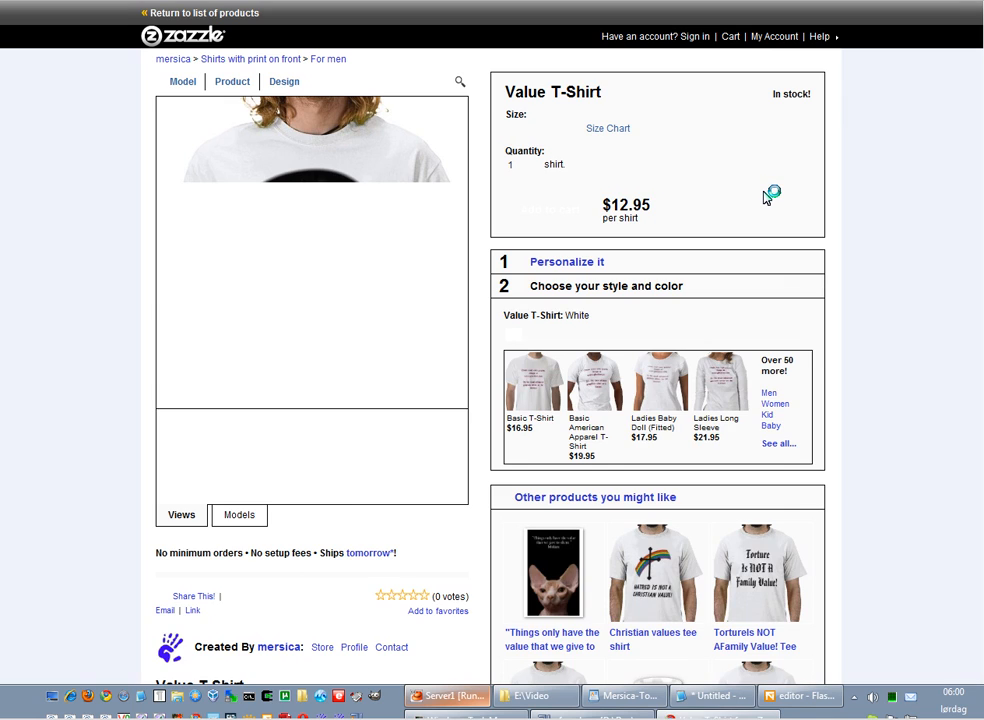
{"action": "left_click", "coordinate": [168, 82]}
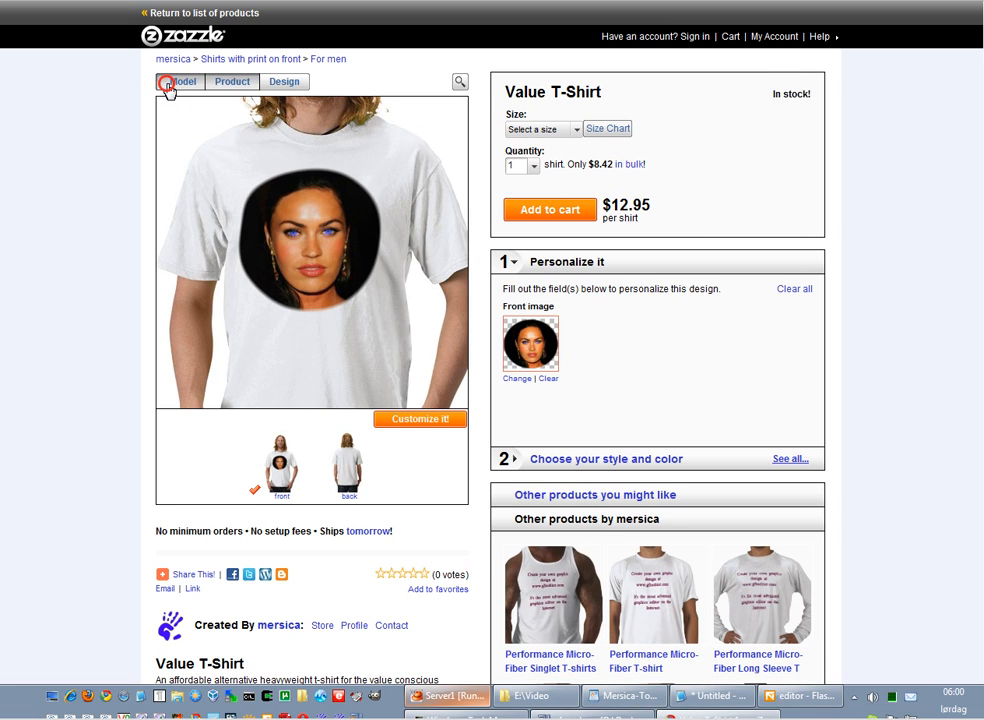
{"action": "left_click", "coordinate": [455, 81]}
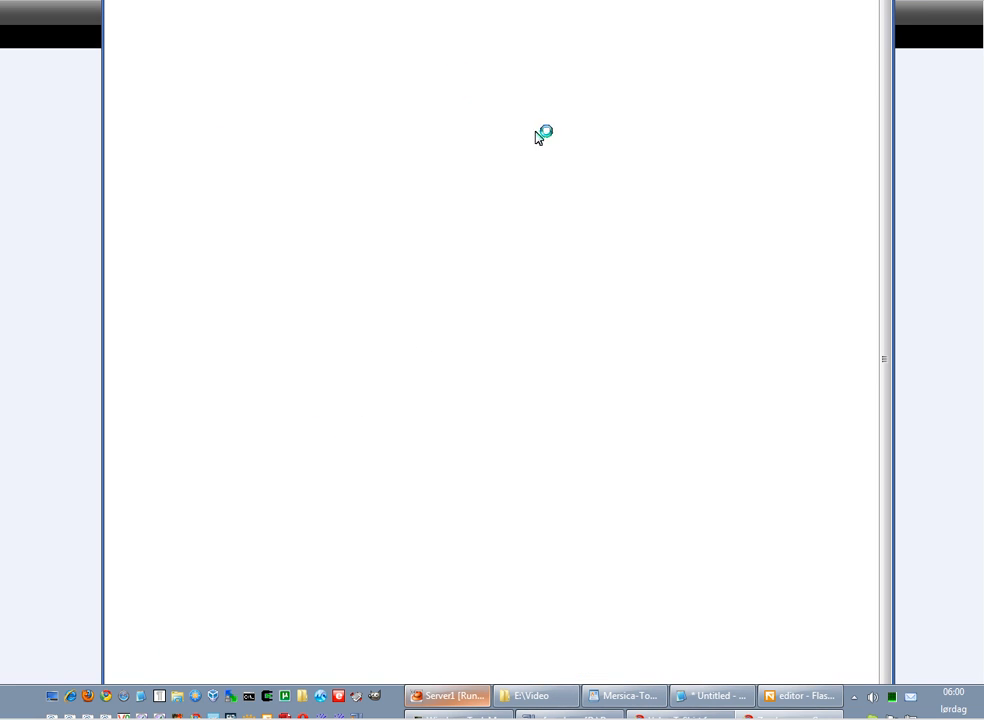
{"action": "scroll", "coordinate": [734, 281], "scroll_direction": "down", "scroll_amount": 1}
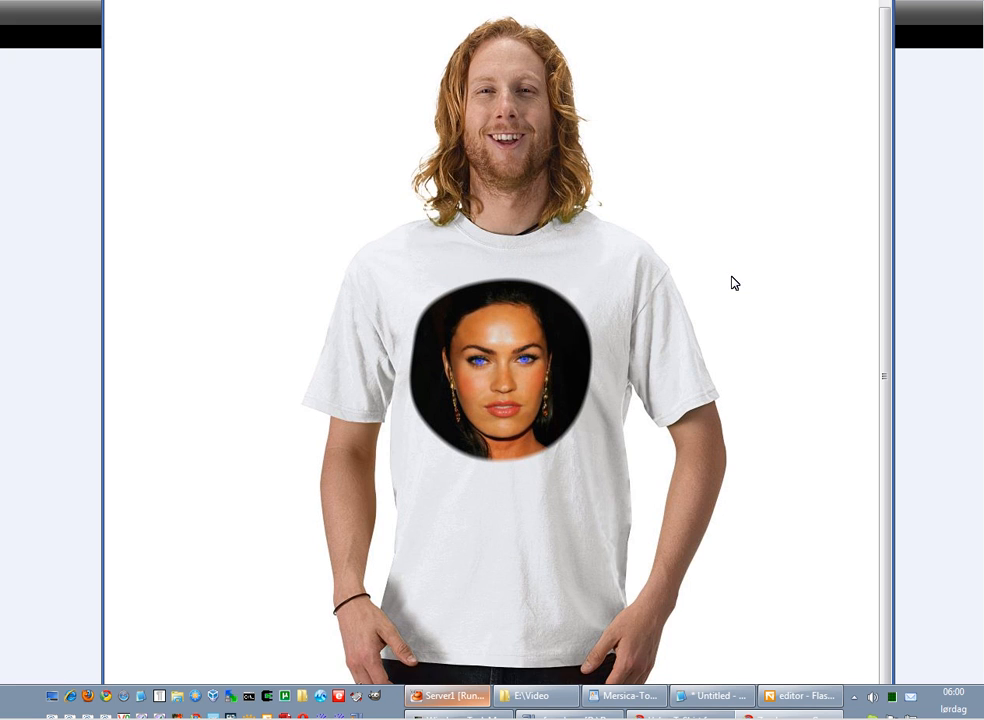
{"action": "scroll", "coordinate": [738, 280], "scroll_direction": "up", "scroll_amount": 1}
Close the shirt preview, return to the Fatpaint canvas and select the oval portrait
{"action": "left_click", "coordinate": [686, 116]}
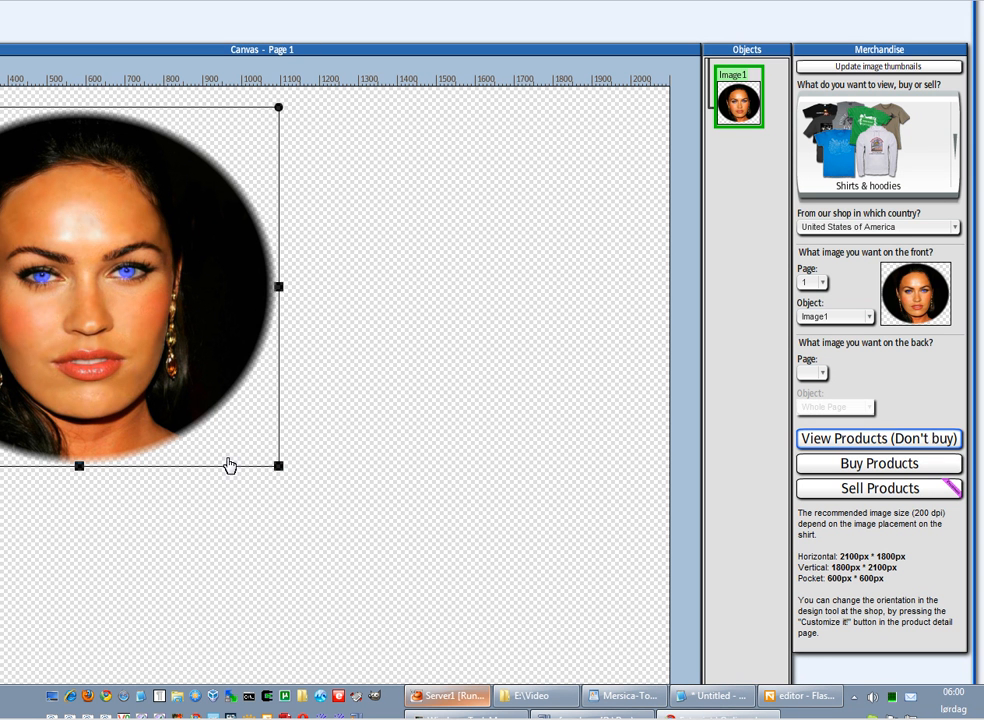
{"action": "left_click", "coordinate": [168, 524]}
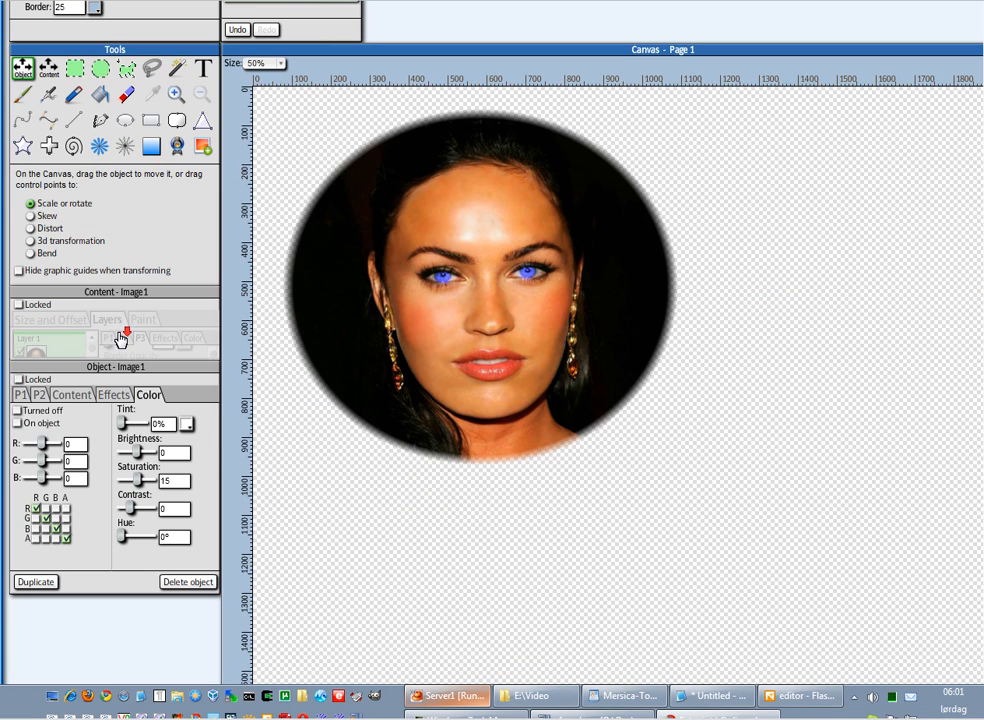
{"action": "left_click", "coordinate": [369, 314]}
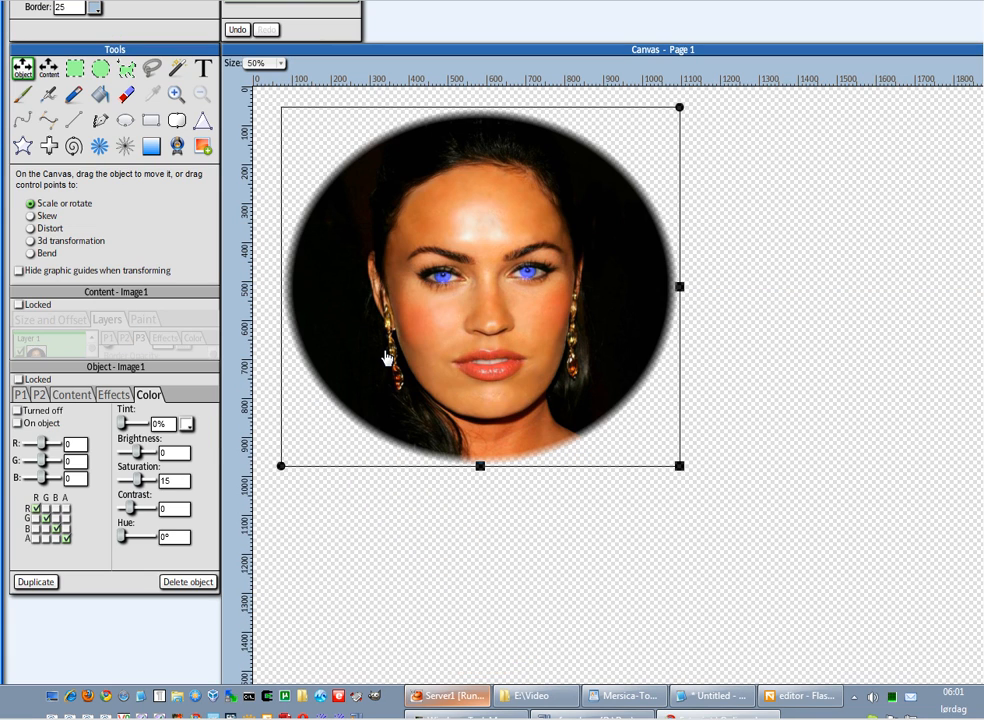